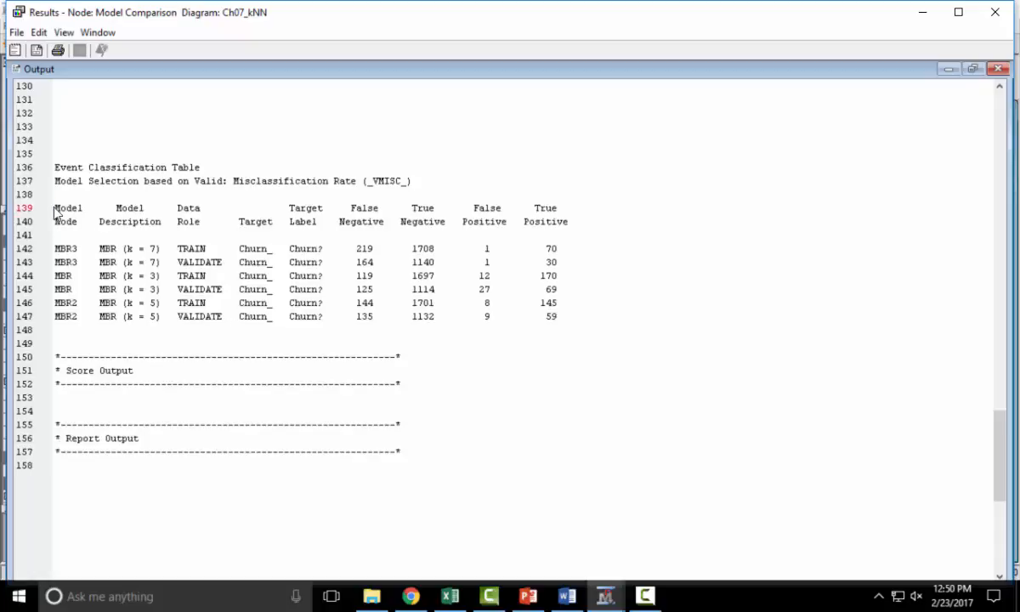
- Copy the Event Classification Table rows from the model comparison results and paste them at cell Q5 of the Description sheet
{"action": "left_click_drag", "start_coordinate": [55, 212], "coordinate": [581, 348]}
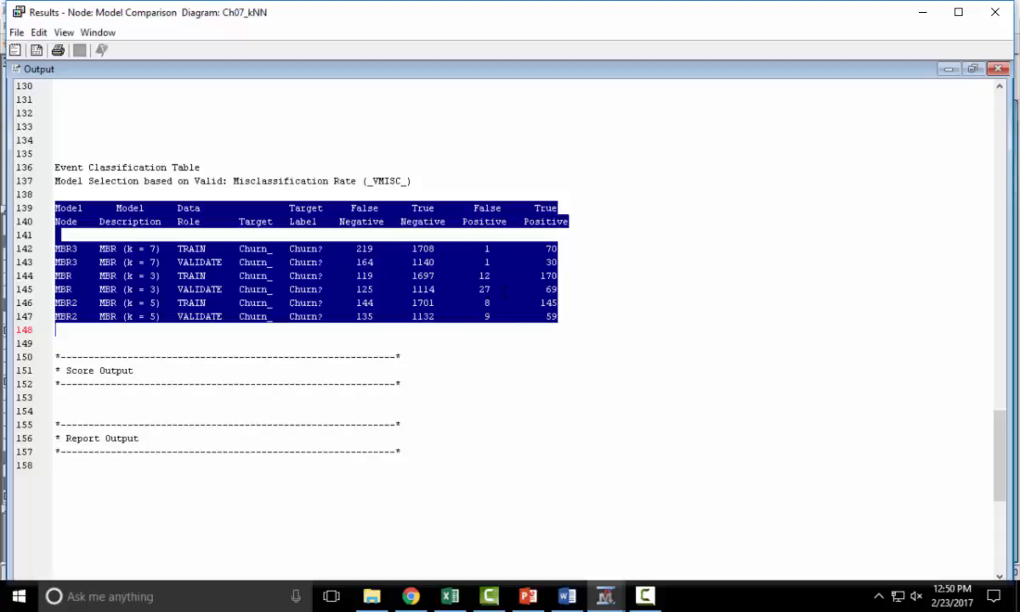
{"action": "left_click", "coordinate": [449, 596]}
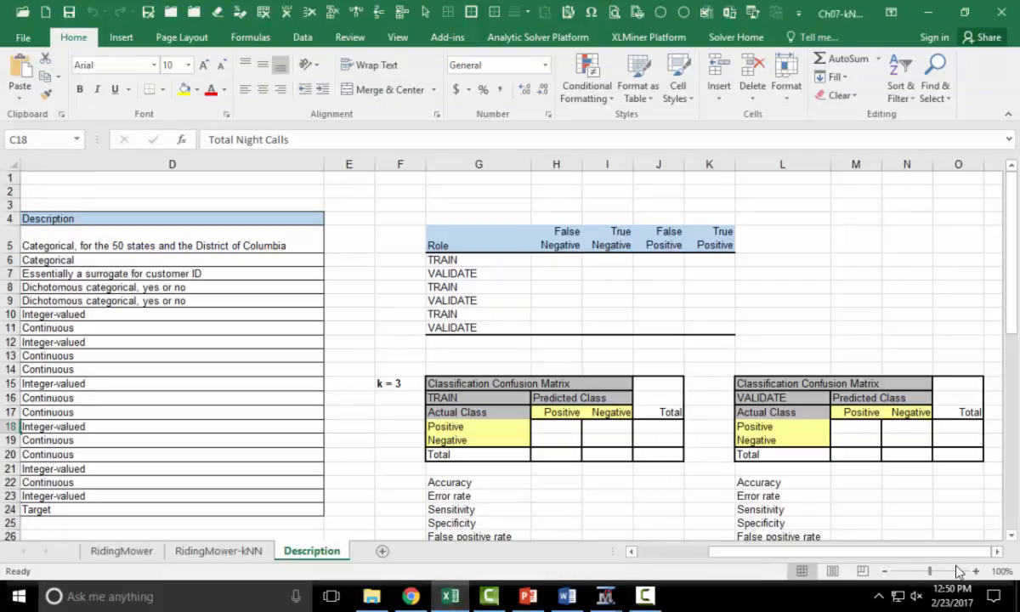
{"action": "left_click", "coordinate": [997, 552]}
{"action": "left_click", "coordinate": [997, 552]}
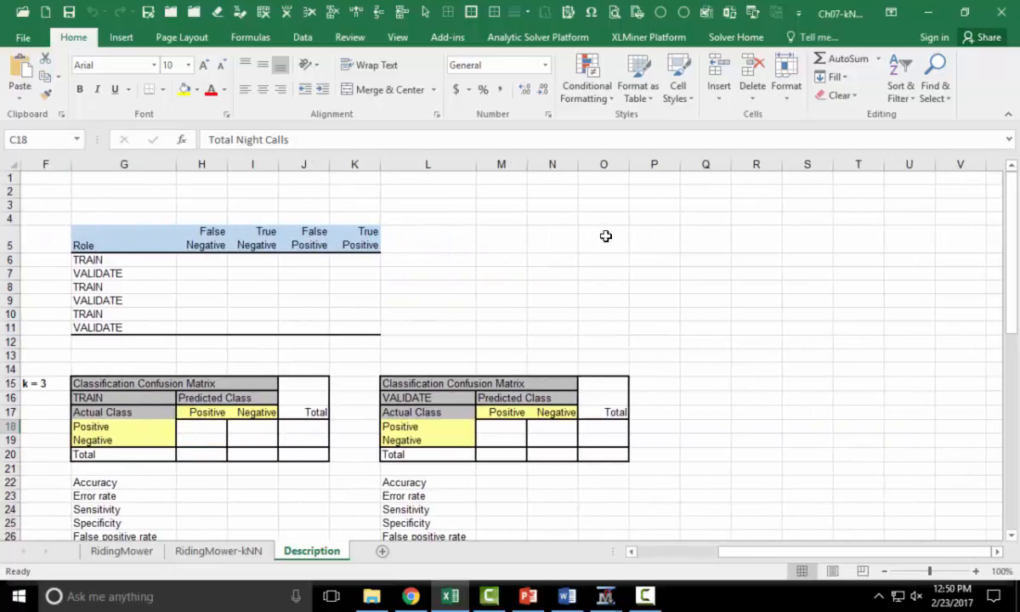
{"action": "left_click", "coordinate": [699, 244]}
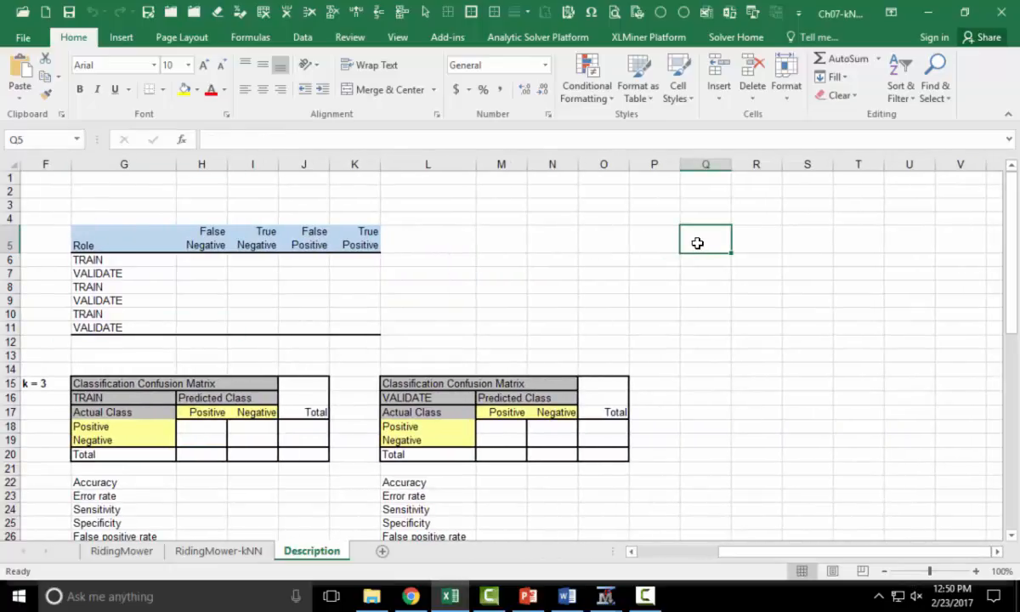
{"action": "key", "text": "ctrl+v"}
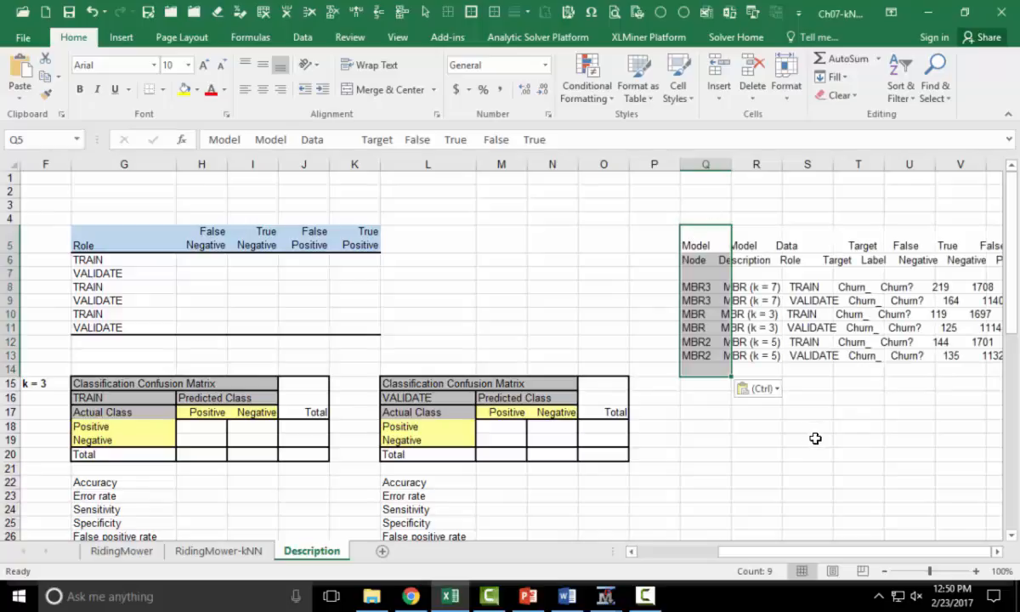
- Open the Text to Columns wizard for the pasted data in column Q
{"action": "left_click", "coordinate": [997, 551]}
{"action": "left_click", "coordinate": [997, 551]}
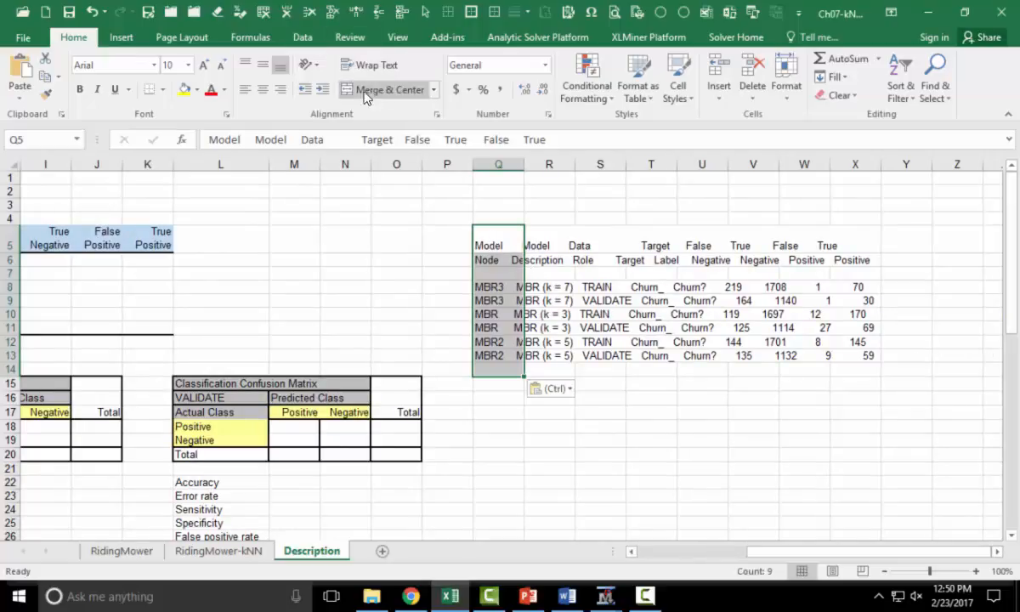
{"action": "left_click", "coordinate": [302, 37]}
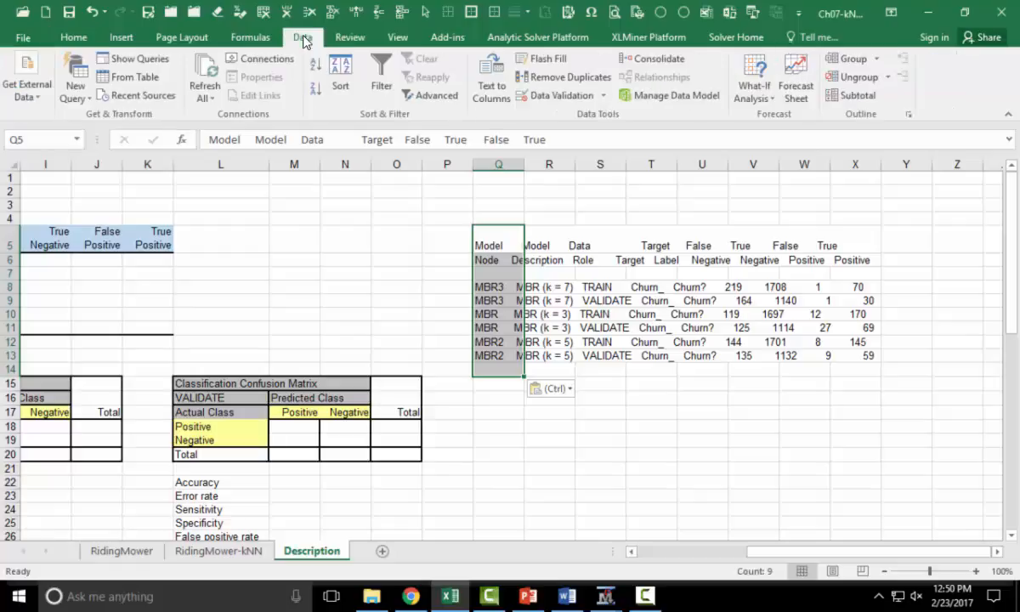
{"action": "left_click", "coordinate": [484, 81]}
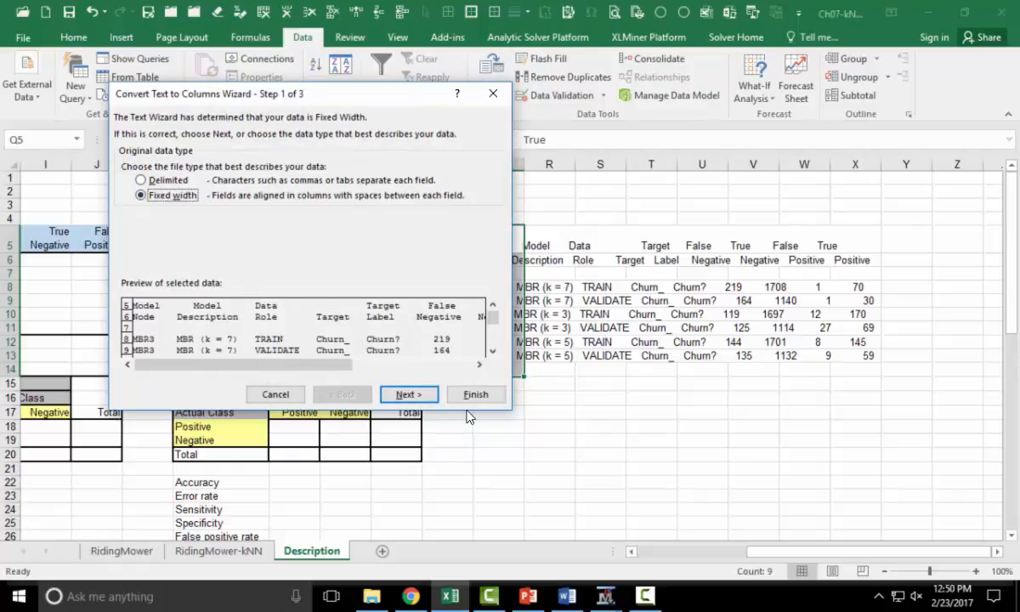
{"action": "left_click", "coordinate": [151, 179]}
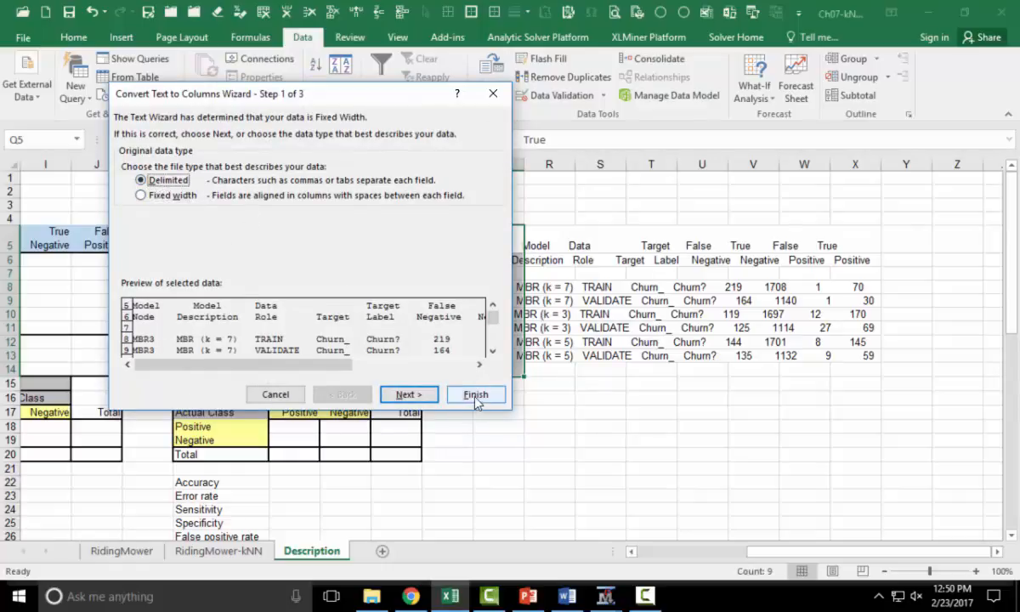
{"action": "left_click", "coordinate": [410, 395]}
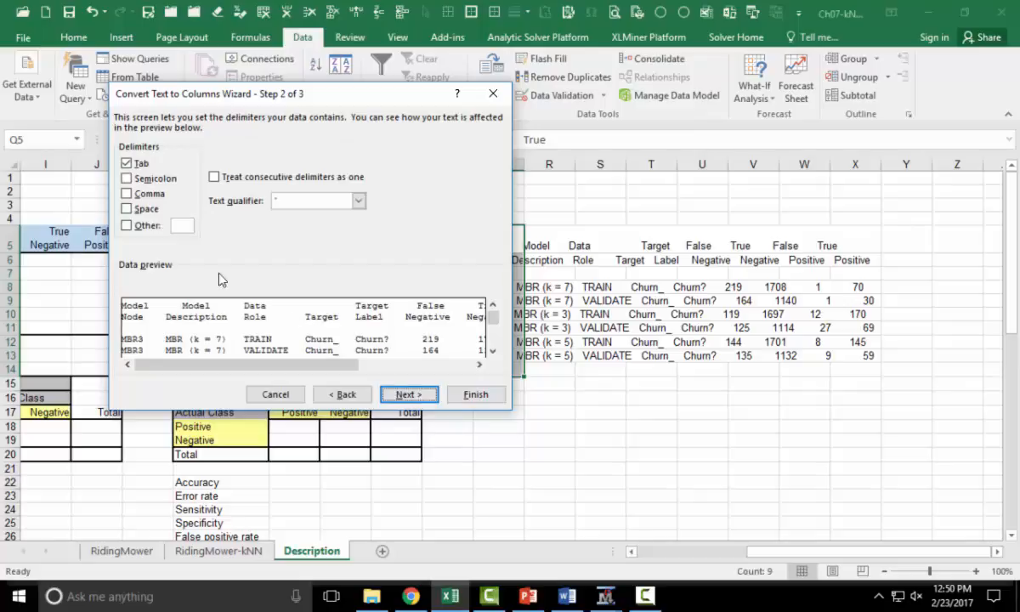
{"action": "left_click", "coordinate": [135, 211]}
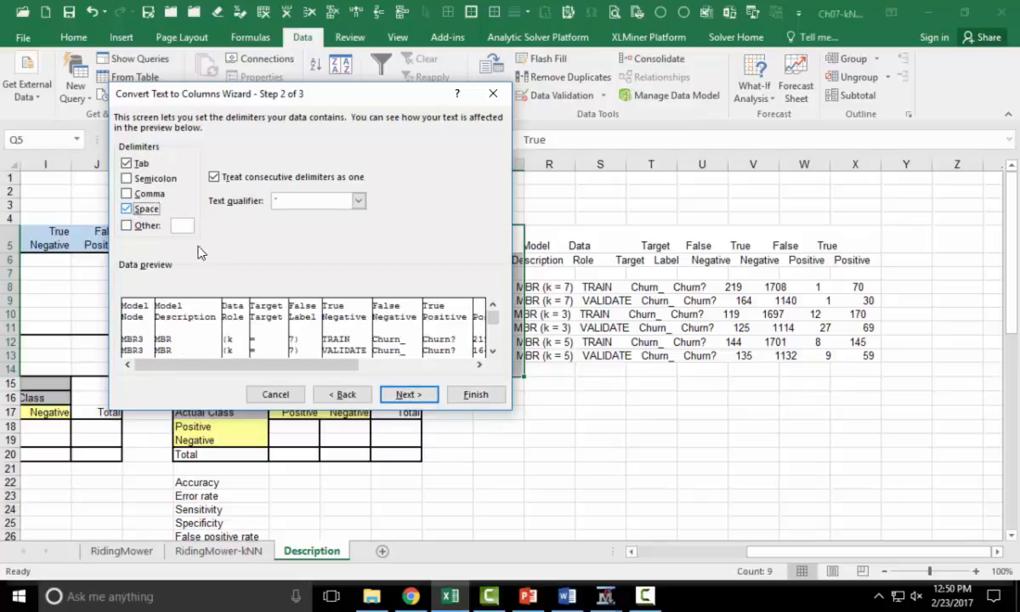
{"action": "left_click", "coordinate": [492, 350]}
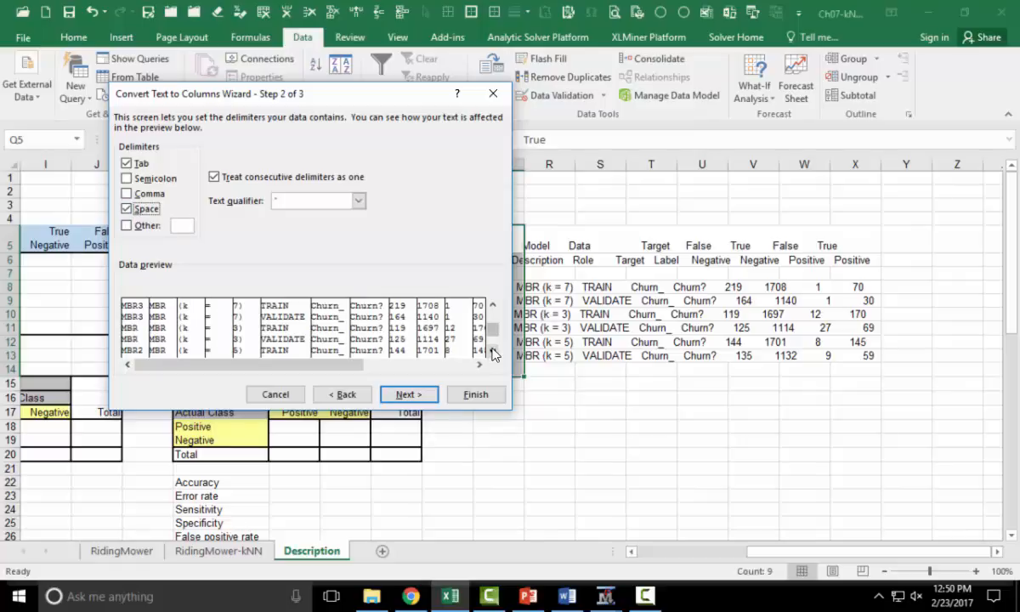
{"action": "left_click", "coordinate": [492, 351]}
{"action": "left_click", "coordinate": [492, 352]}
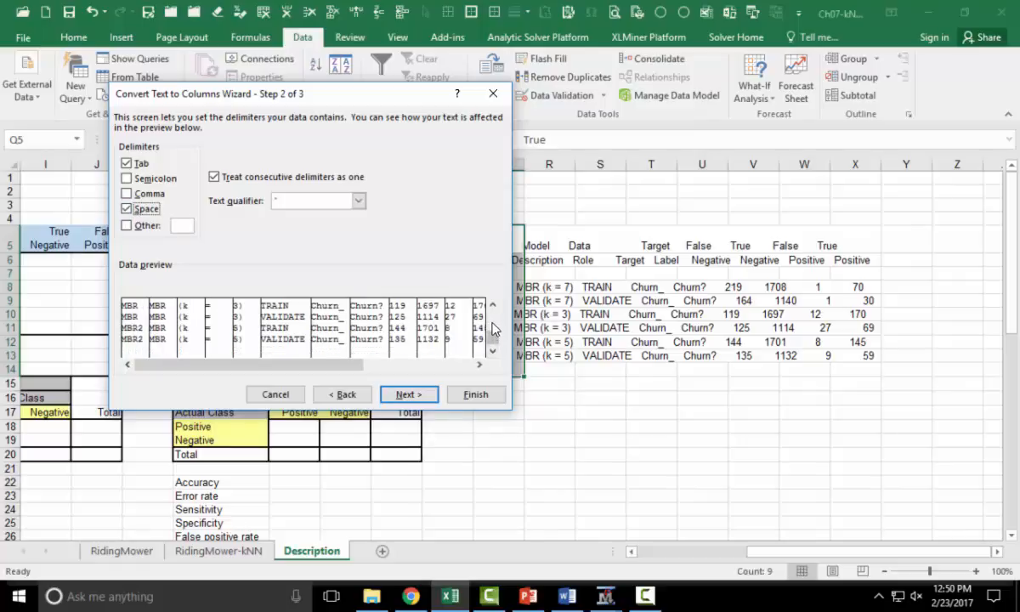
{"action": "scroll", "coordinate": [491, 330], "scroll_direction": "up", "scroll_amount": 2}
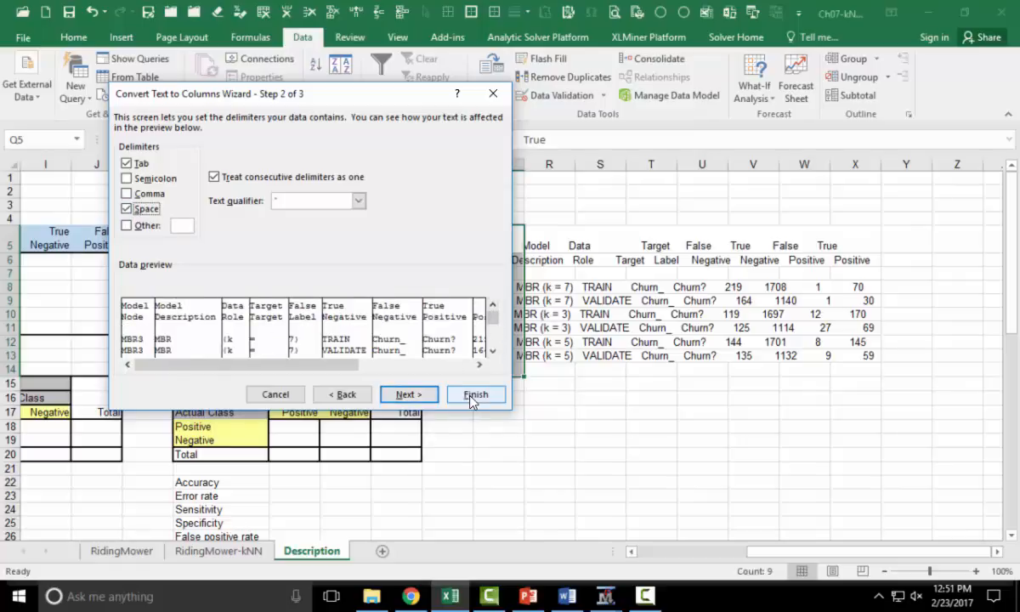
{"action": "left_click", "coordinate": [344, 395]}
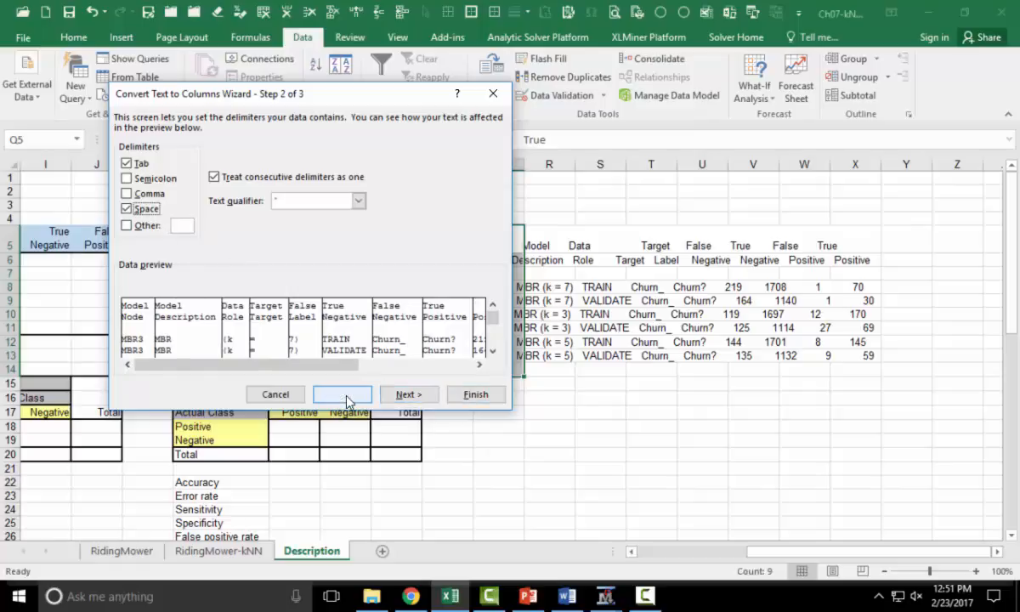
- Split the pasted data as fixed width, removing the break inside the Model Description field, and finish the wizard
{"action": "left_click", "coordinate": [141, 195]}
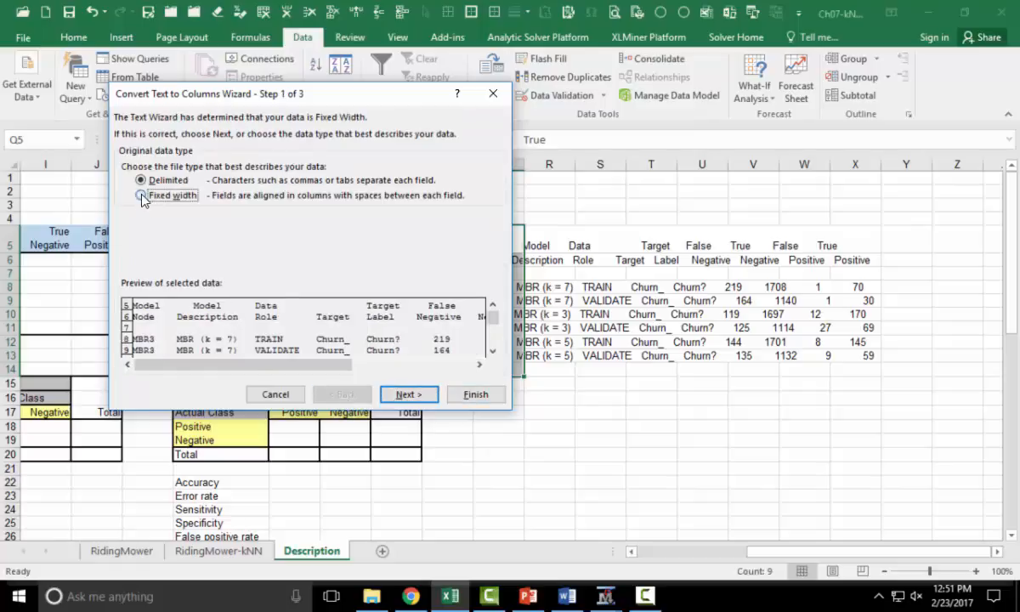
{"action": "left_click", "coordinate": [414, 393]}
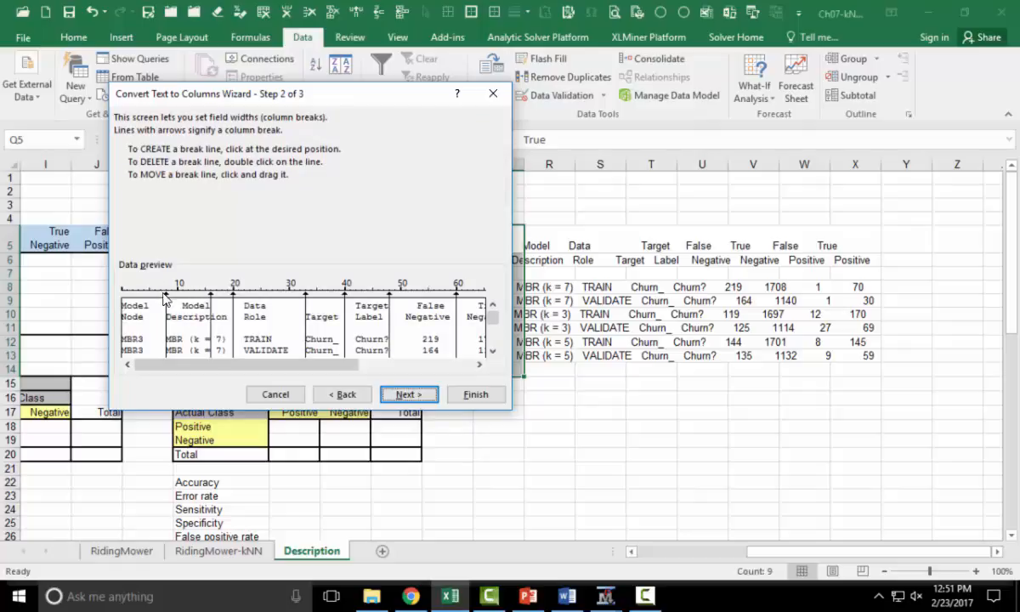
{"action": "left_click_drag", "start_coordinate": [164, 297], "coordinate": [233, 298]}
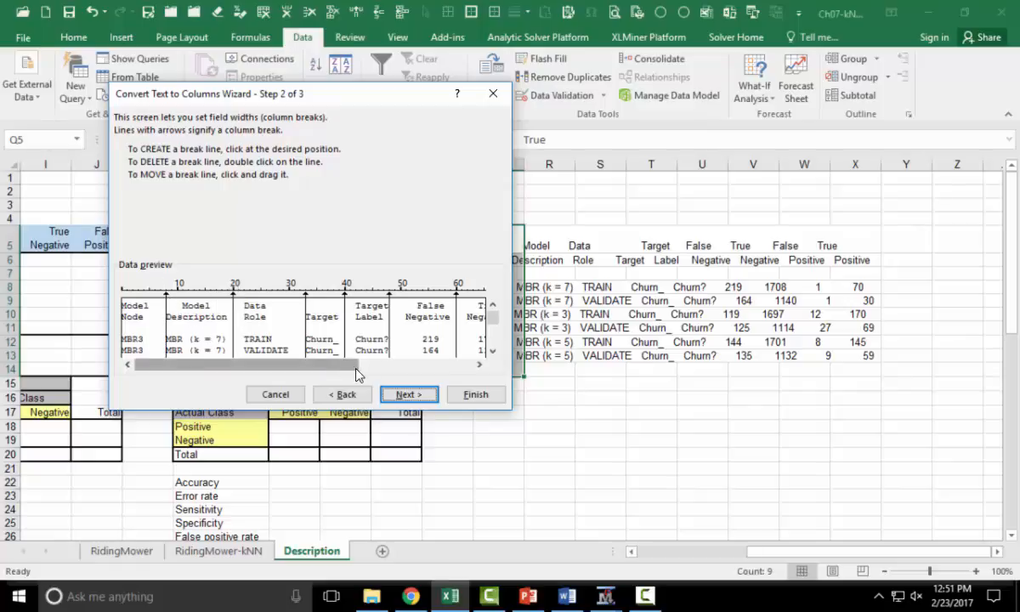
{"action": "left_click_drag", "start_coordinate": [306, 371], "coordinate": [310, 372]}
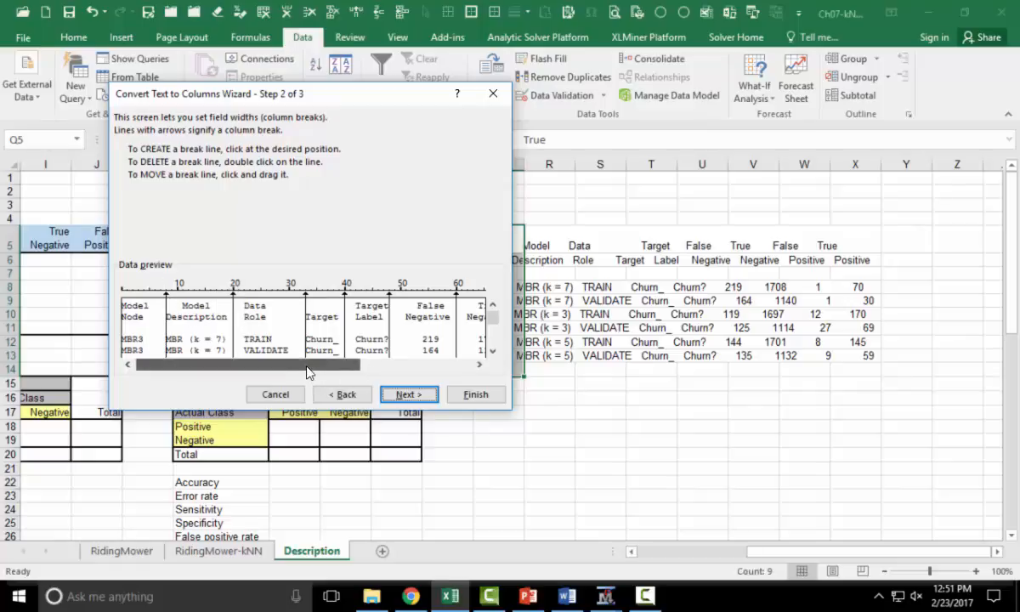
{"action": "left_click_drag", "start_coordinate": [300, 295], "coordinate": [356, 364]}
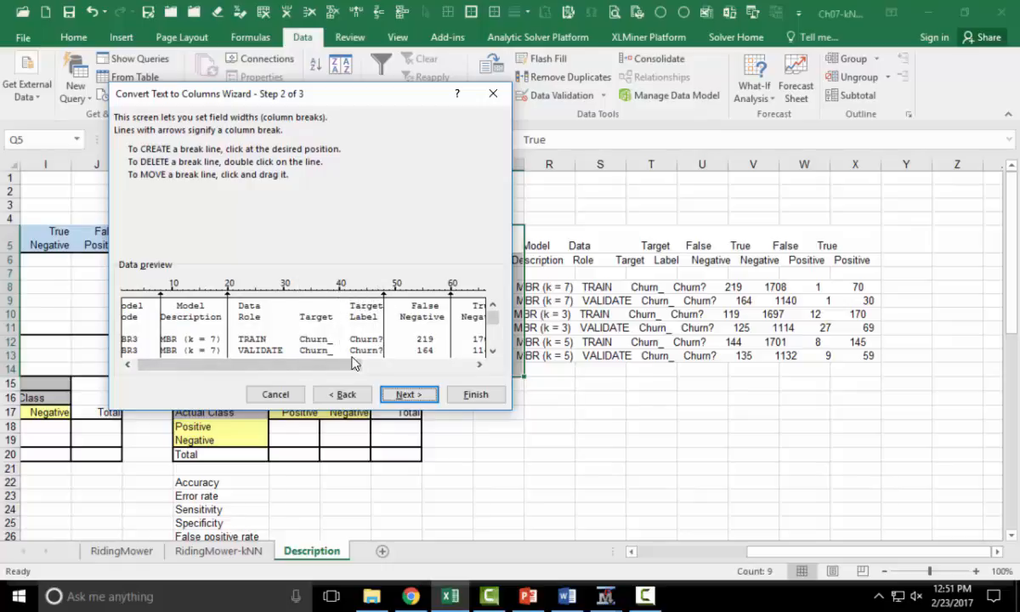
{"action": "left_click", "coordinate": [425, 364]}
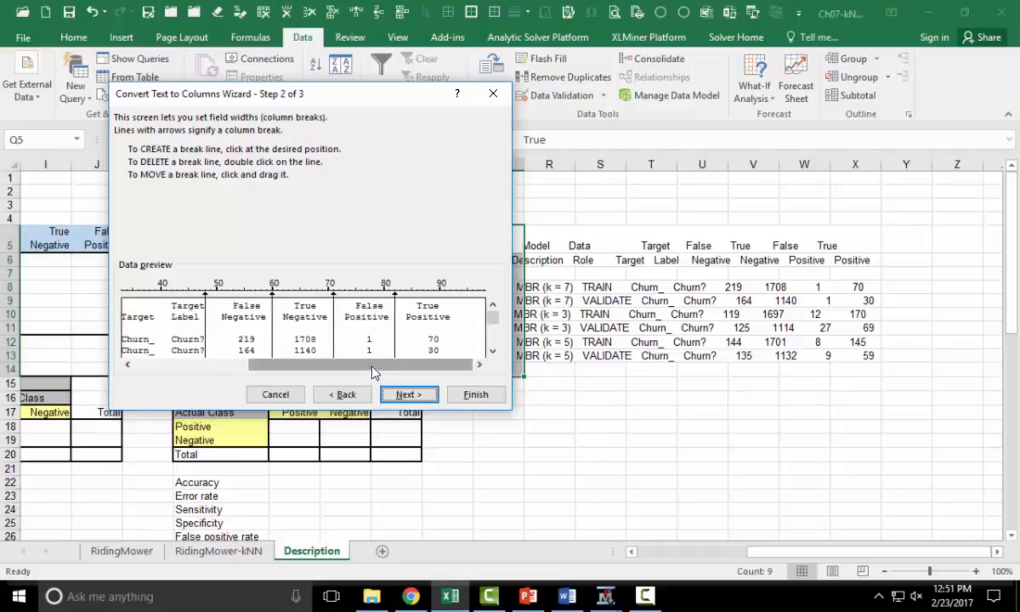
{"action": "left_click", "coordinate": [187, 363]}
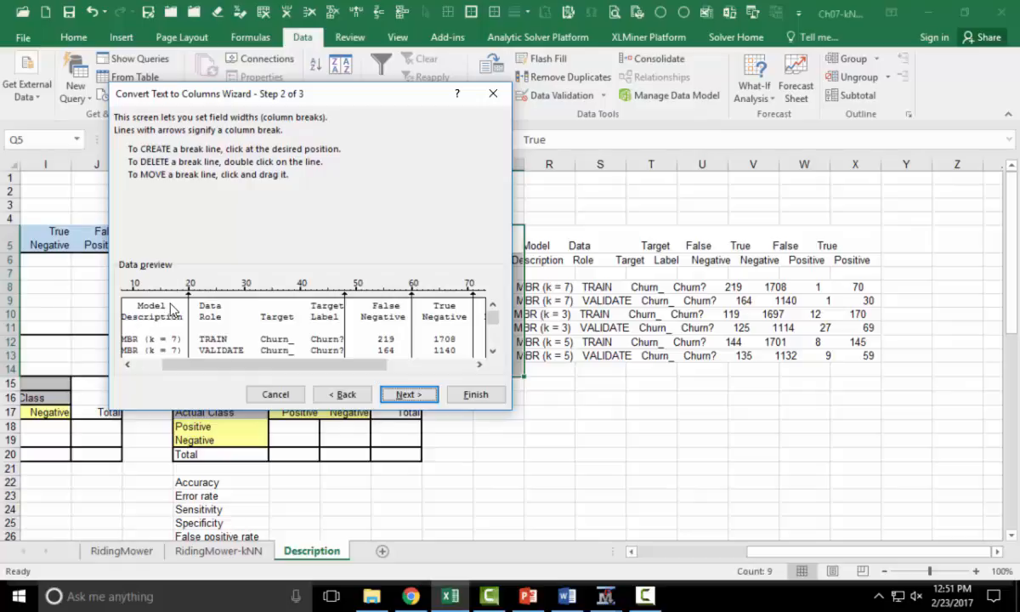
{"action": "left_click", "coordinate": [476, 394]}
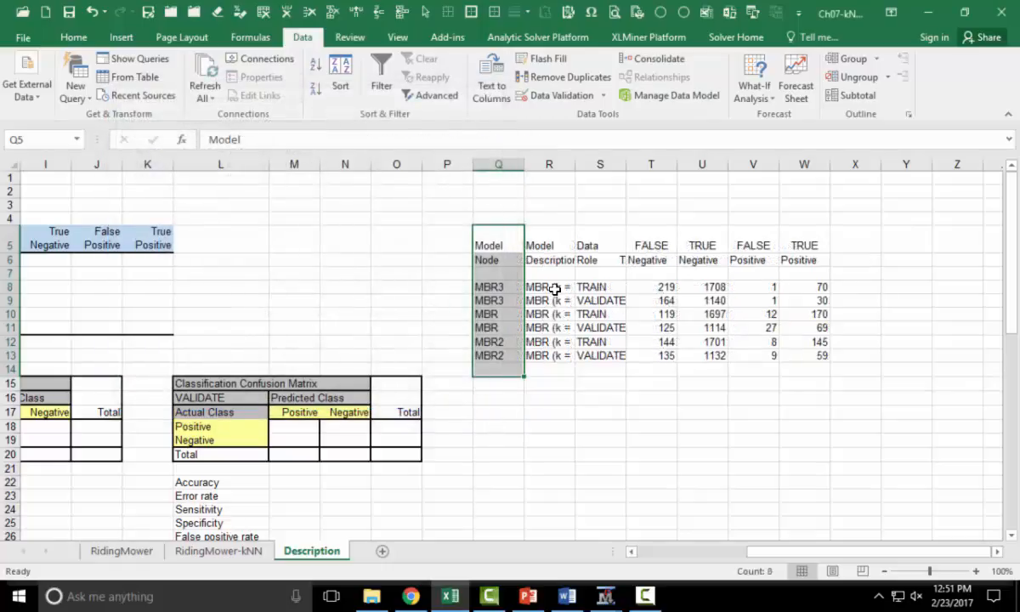
- Copy the four False/True Negative/Positive count columns for the six model rows and paste them at H6 of the role table
{"action": "left_click_drag", "start_coordinate": [667, 288], "coordinate": [705, 300]}
{"action": "left_click_drag", "start_coordinate": [793, 295], "coordinate": [815, 358]}
{"action": "key", "text": "ctrl+c"}
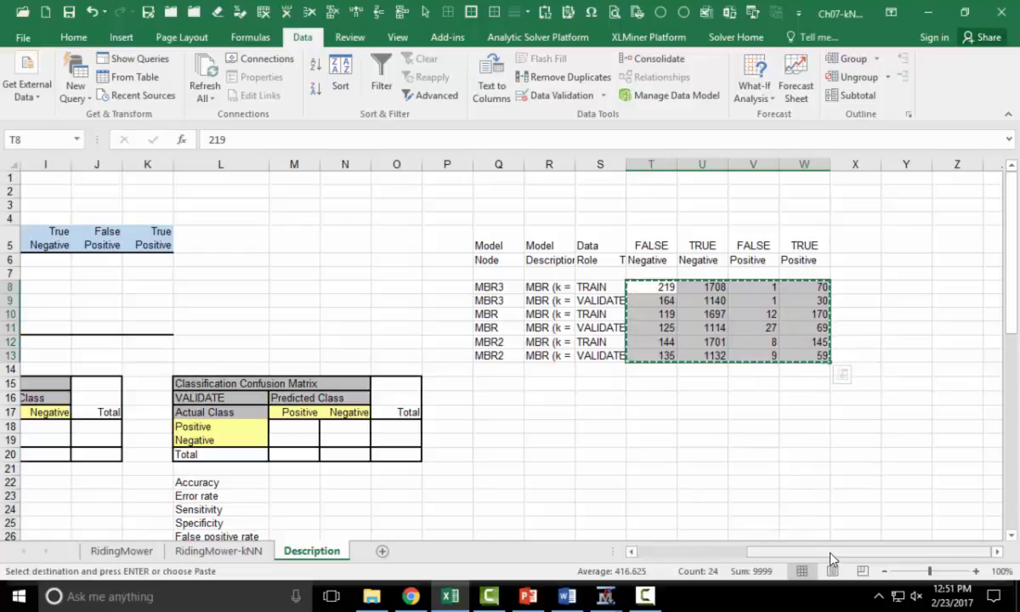
{"action": "left_click_drag", "start_coordinate": [831, 550], "coordinate": [786, 551]}
{"action": "left_click", "coordinate": [264, 263]}
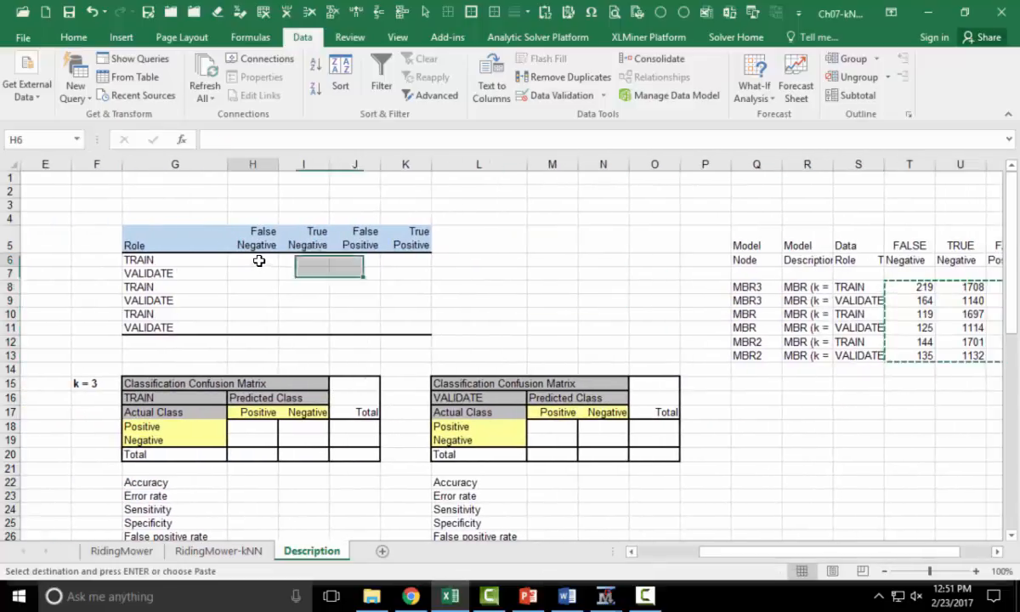
{"action": "key", "text": "ctrl+v"}
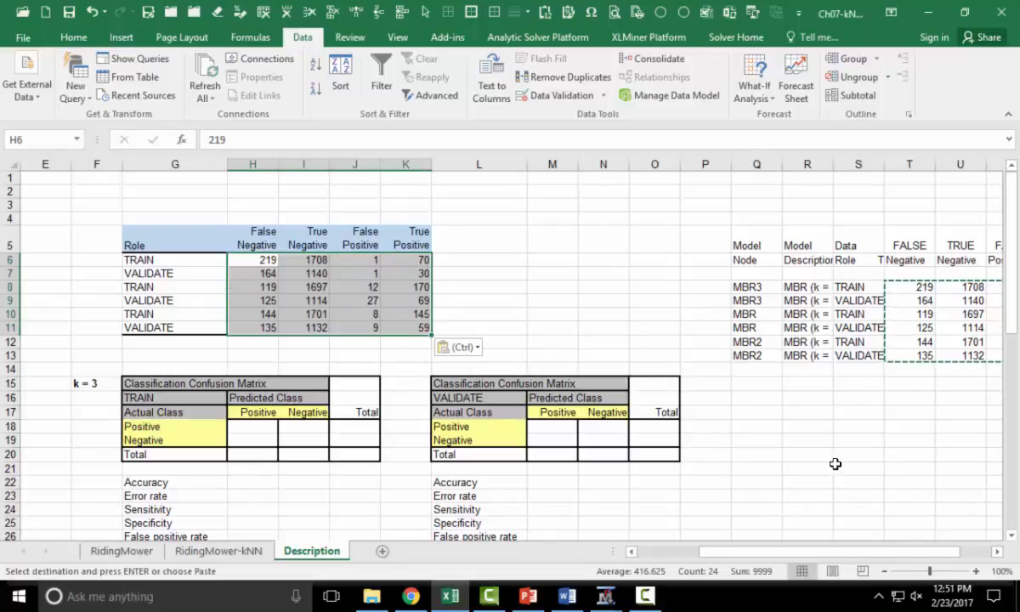
- Copy the six model descriptions into column F beside the role table, widening the columns to fit the text
{"action": "left_click_drag", "start_coordinate": [833, 164], "coordinate": [865, 164]}
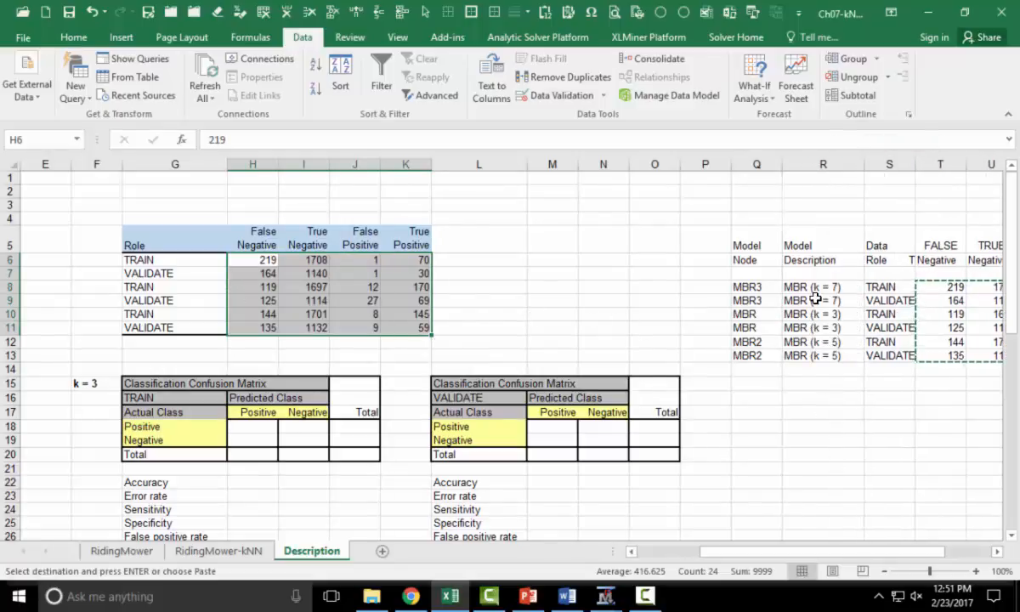
{"action": "left_click_drag", "start_coordinate": [811, 288], "coordinate": [810, 356]}
{"action": "key", "text": "ctrl+c"}
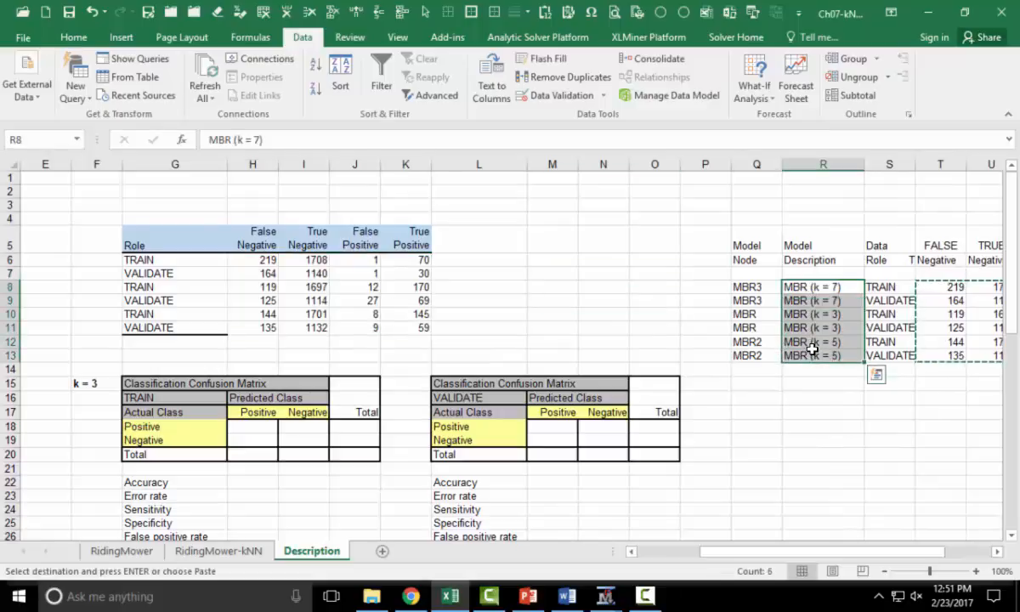
{"action": "left_click", "coordinate": [96, 261]}
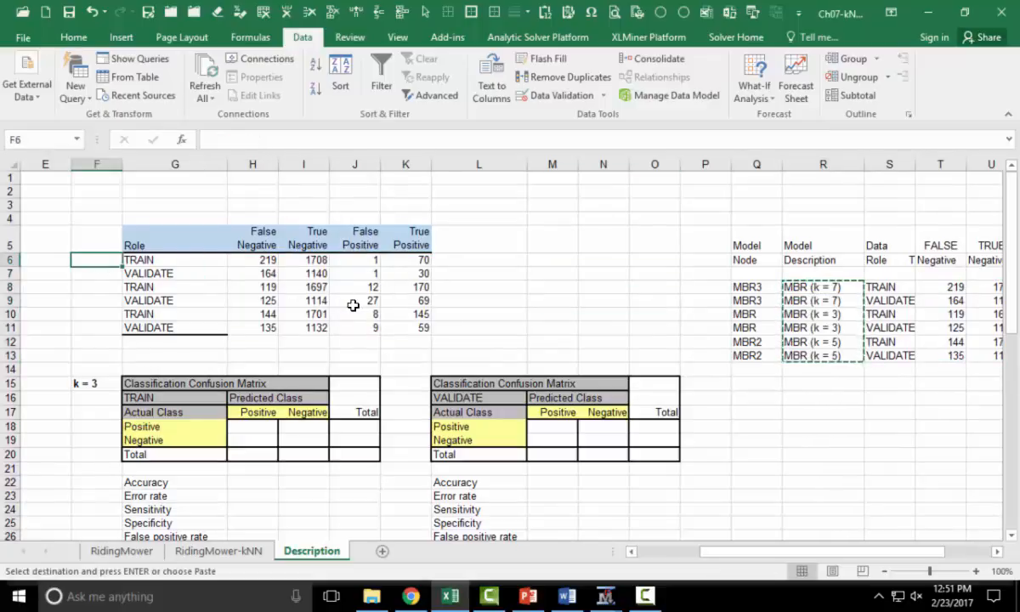
{"action": "key", "text": "ctrl+v"}
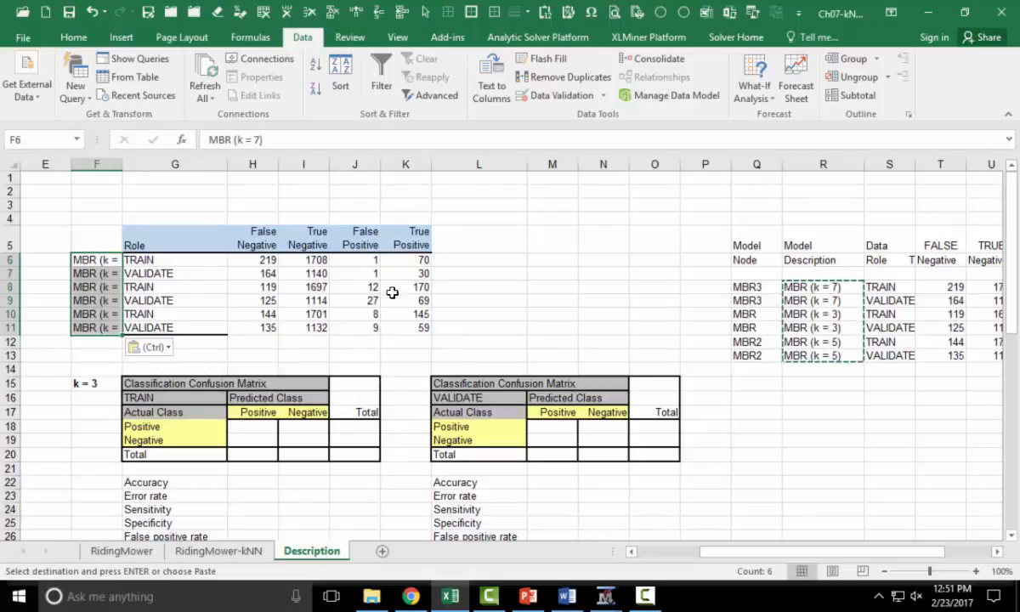
{"action": "left_click_drag", "start_coordinate": [122, 164], "coordinate": [158, 172]}
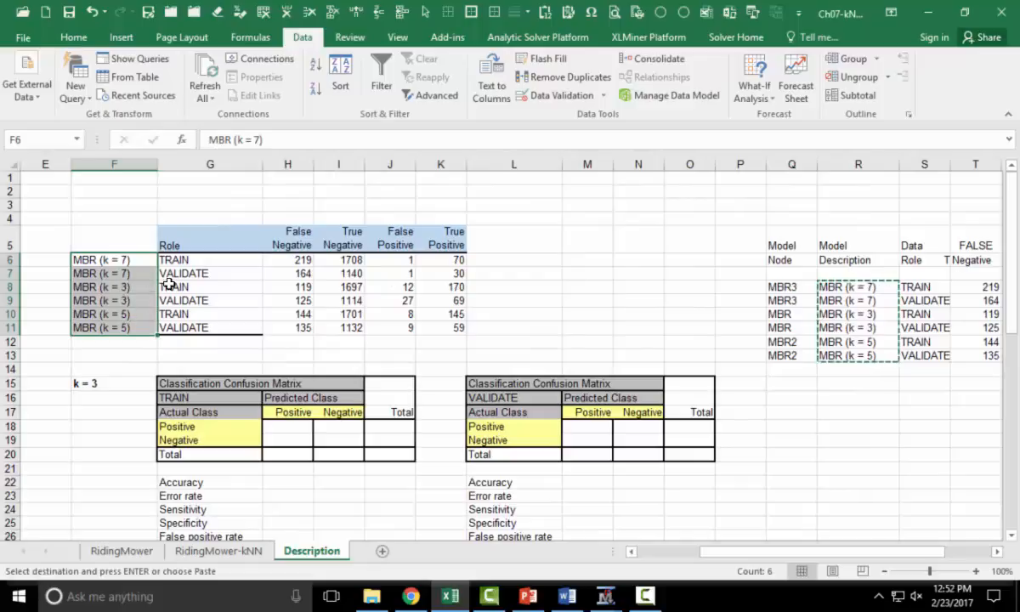
- Apply a thick bottom border to the last row of pasted counts in the role table
{"action": "left_click_drag", "start_coordinate": [281, 326], "coordinate": [438, 326]}
{"action": "left_click", "coordinate": [74, 38]}
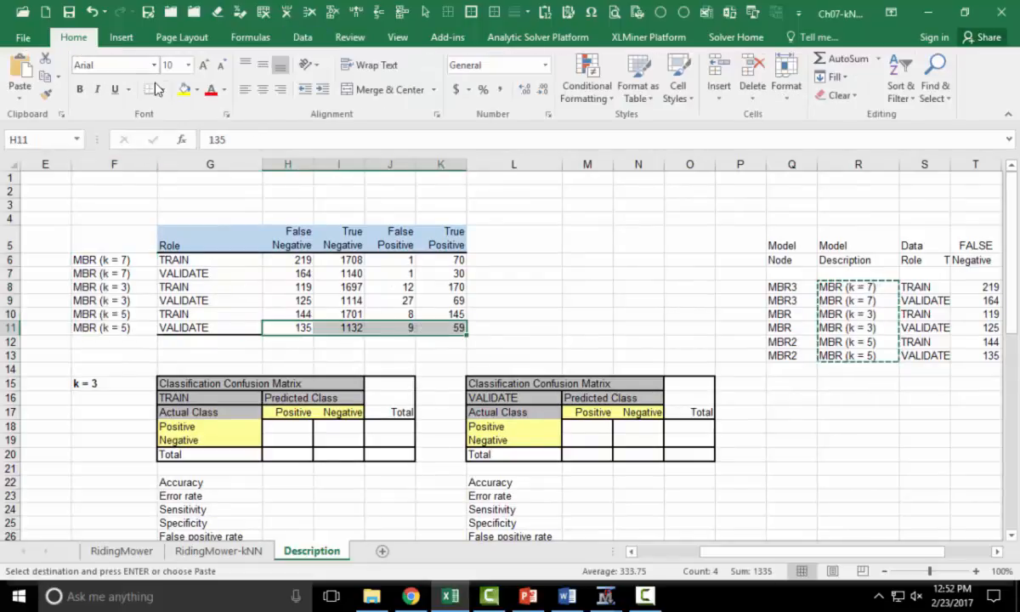
{"action": "left_click", "coordinate": [162, 89]}
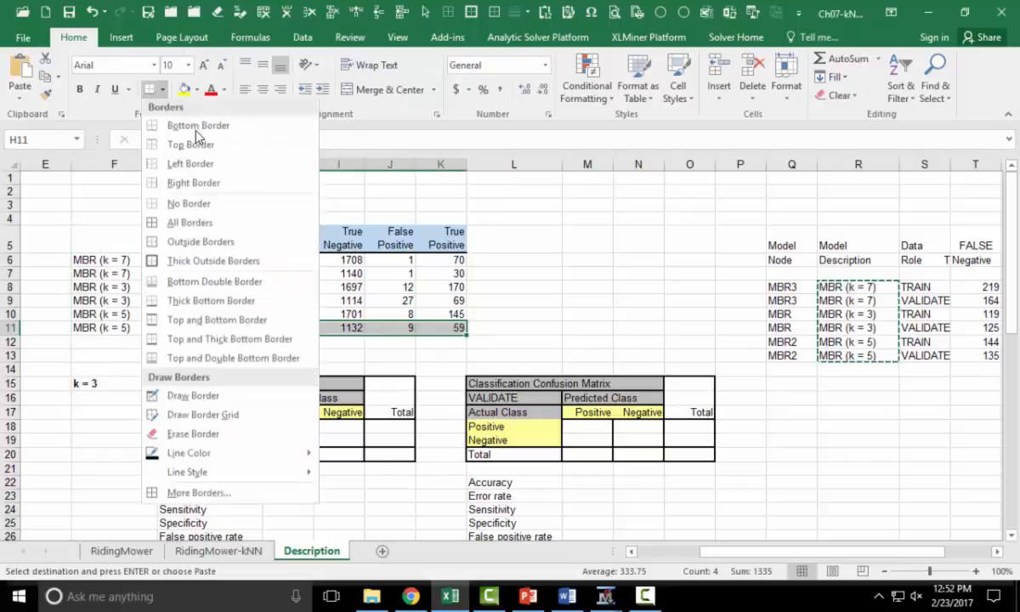
{"action": "left_click", "coordinate": [212, 304]}
{"action": "left_click", "coordinate": [761, 497]}
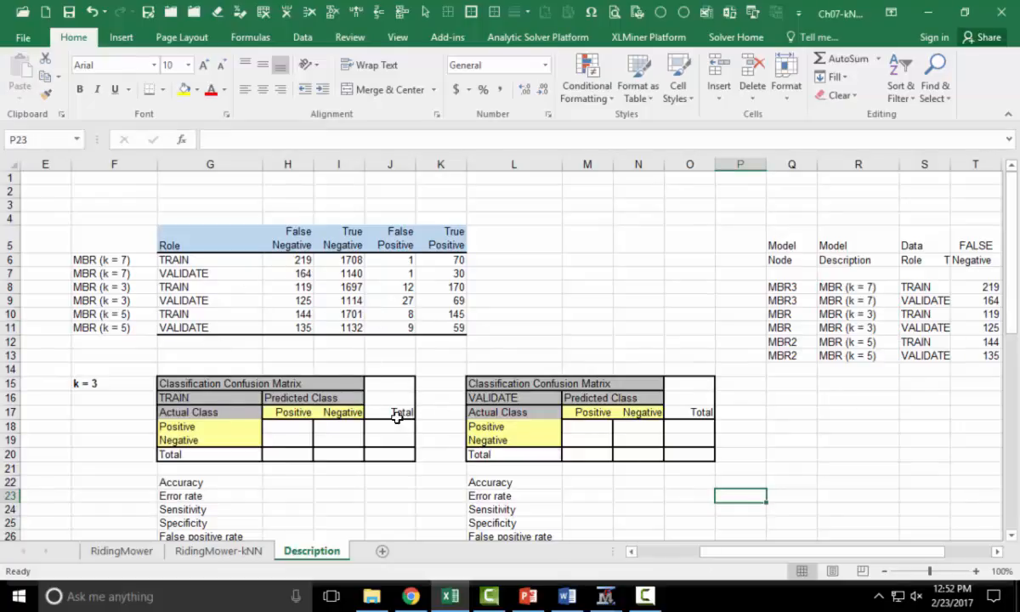
{"action": "scroll", "coordinate": [441, 425], "scroll_direction": "down", "scroll_amount": 1}
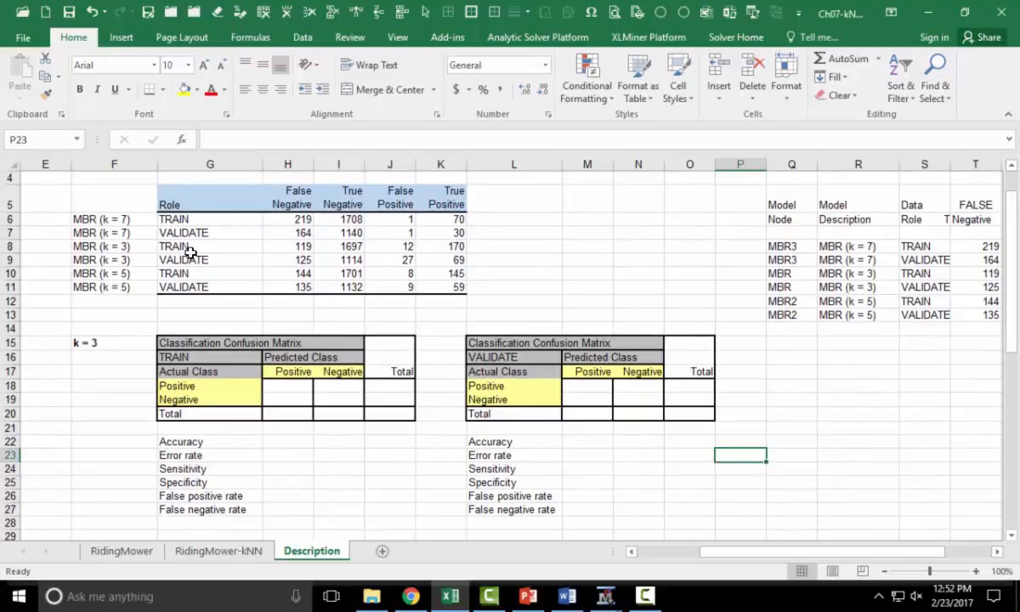
- Shade the k = 3 TRAIN and VALIDATE rows of the role table with a blue-grey fill colour
{"action": "left_click_drag", "start_coordinate": [170, 246], "coordinate": [446, 261]}
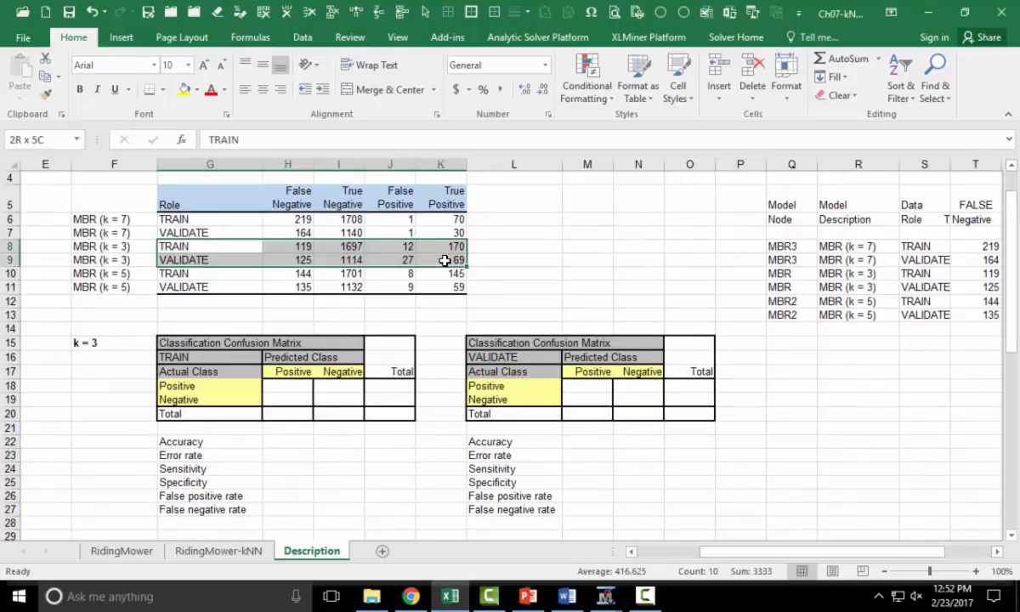
{"action": "left_click", "coordinate": [198, 89]}
{"action": "left_click", "coordinate": [216, 139]}
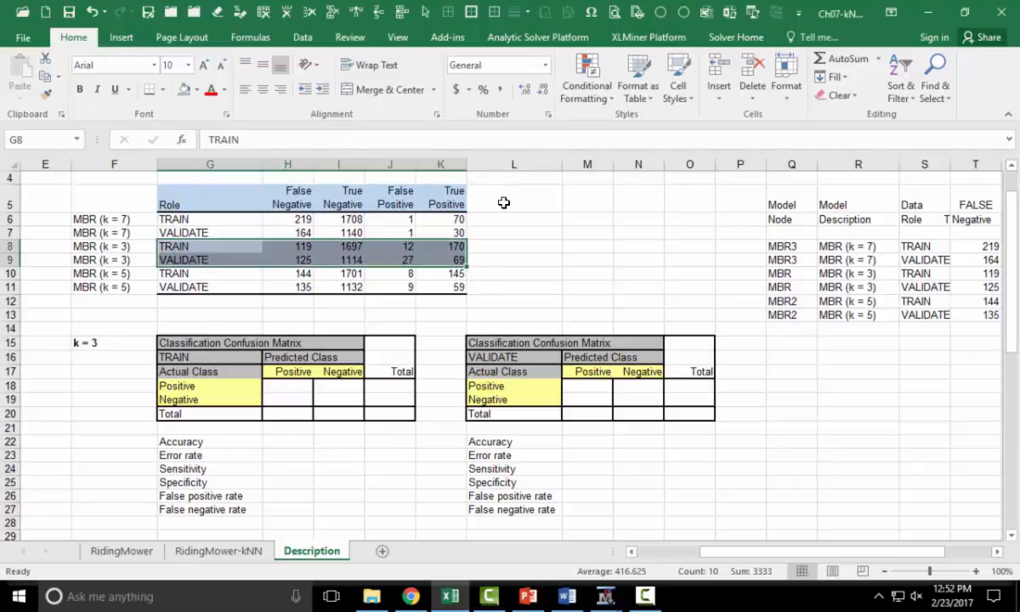
{"action": "left_click", "coordinate": [503, 203]}
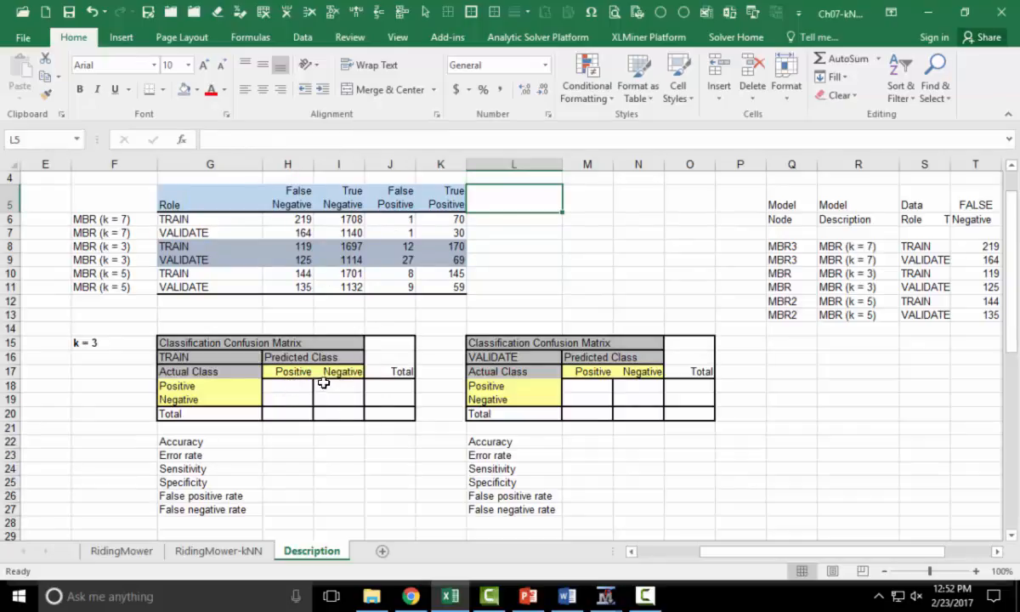
- Link the TRAIN confusion matrix's positive/positive cell to K8 and negative/negative cell to I8
{"action": "left_click", "coordinate": [285, 386]}
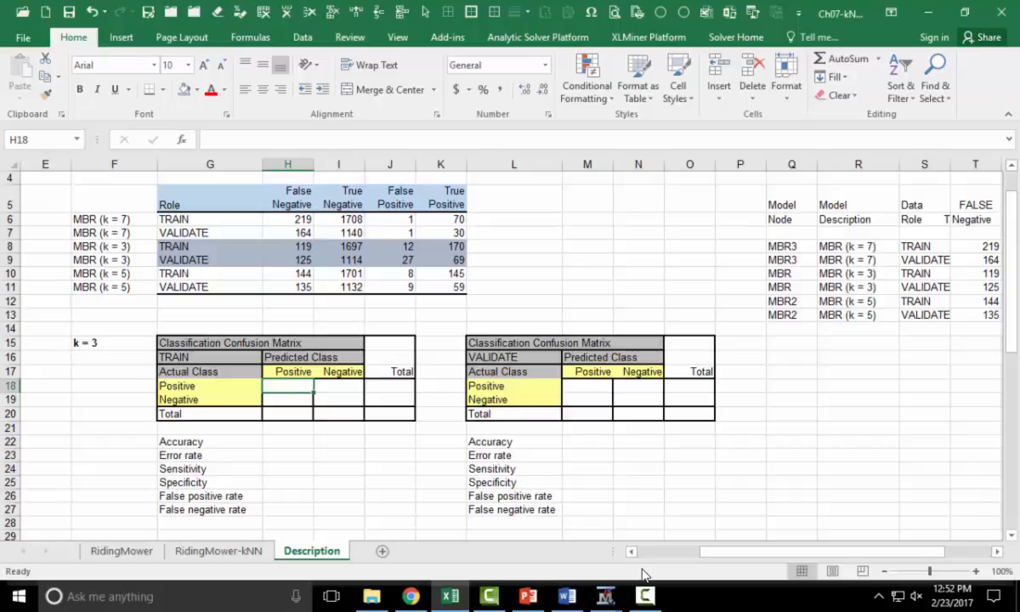
{"action": "type", "text": "="}
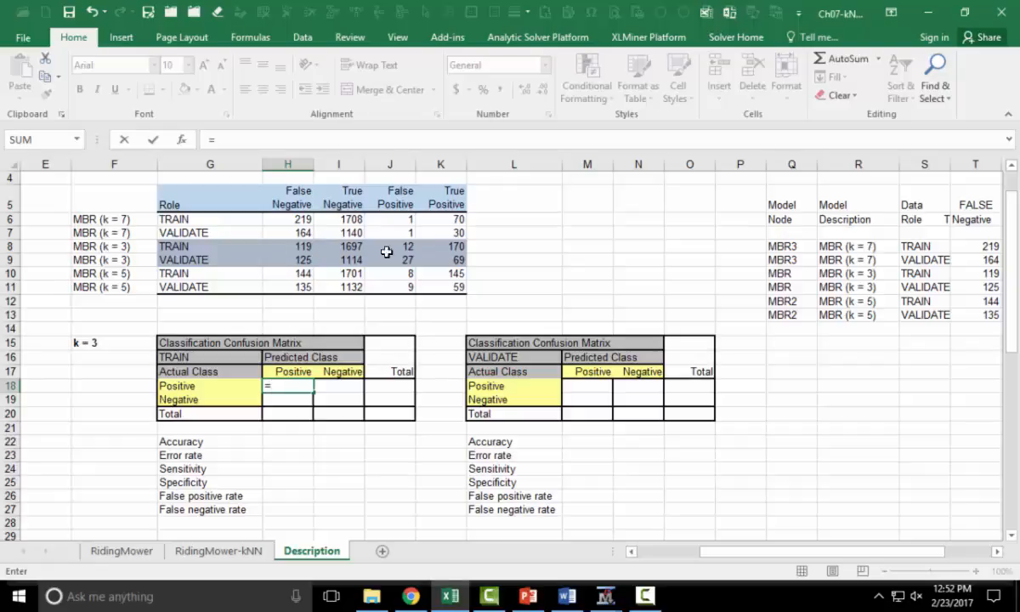
{"action": "left_click", "coordinate": [439, 246]}
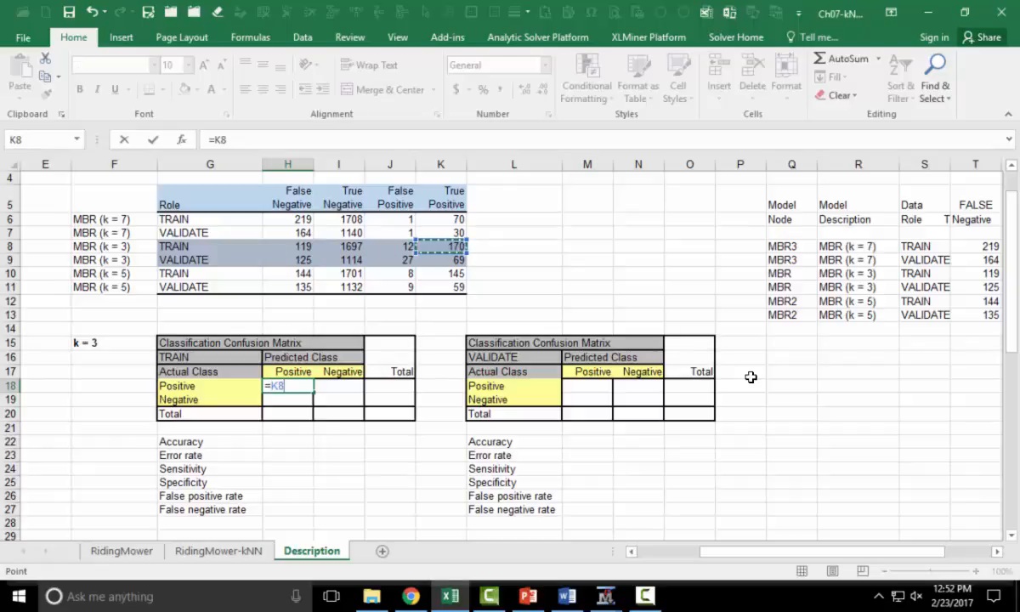
{"action": "key", "text": "Return"}
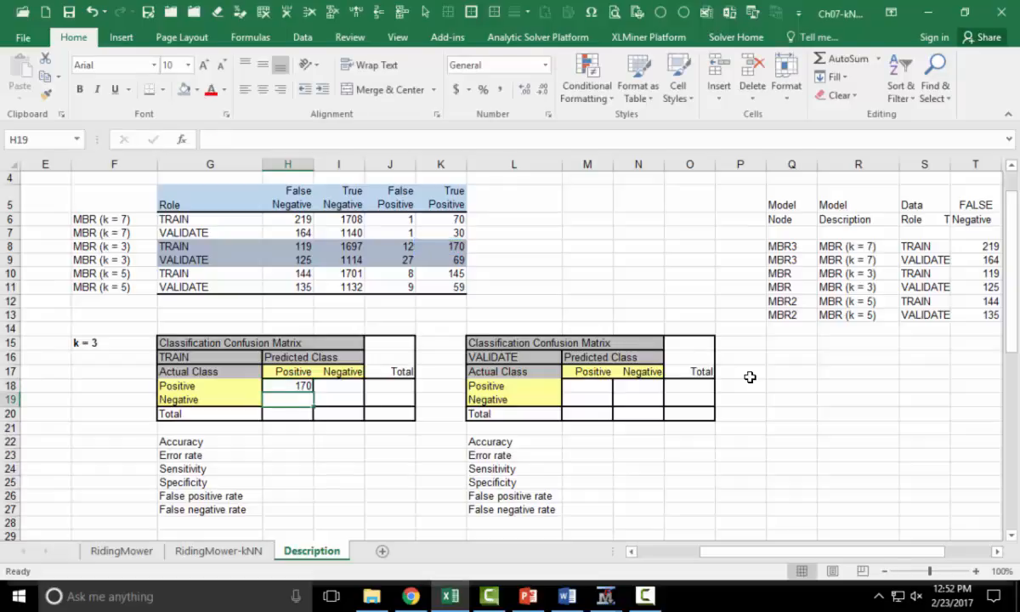
{"action": "left_click", "coordinate": [344, 400]}
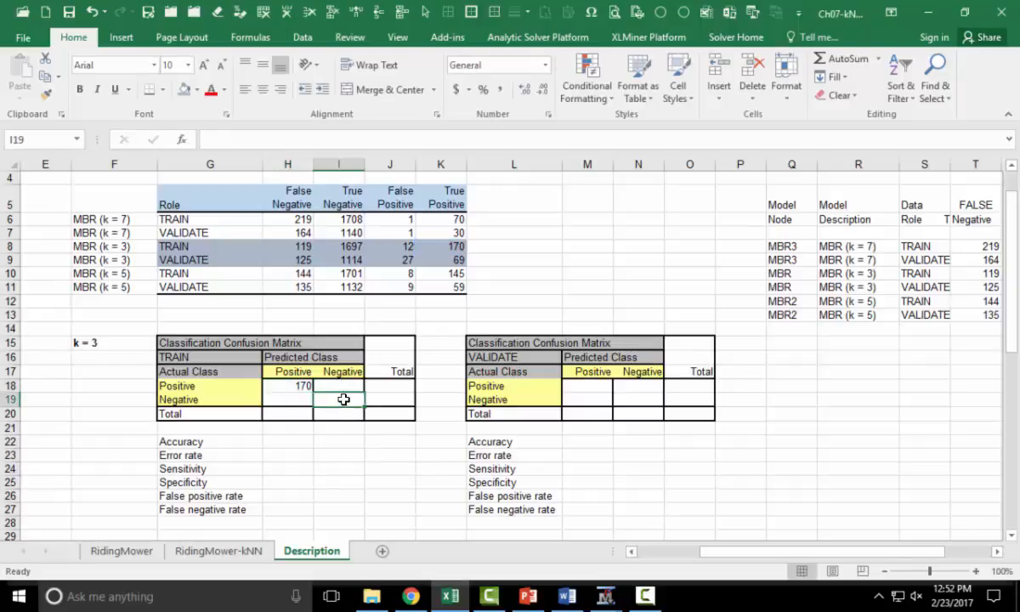
{"action": "type", "text": "="}
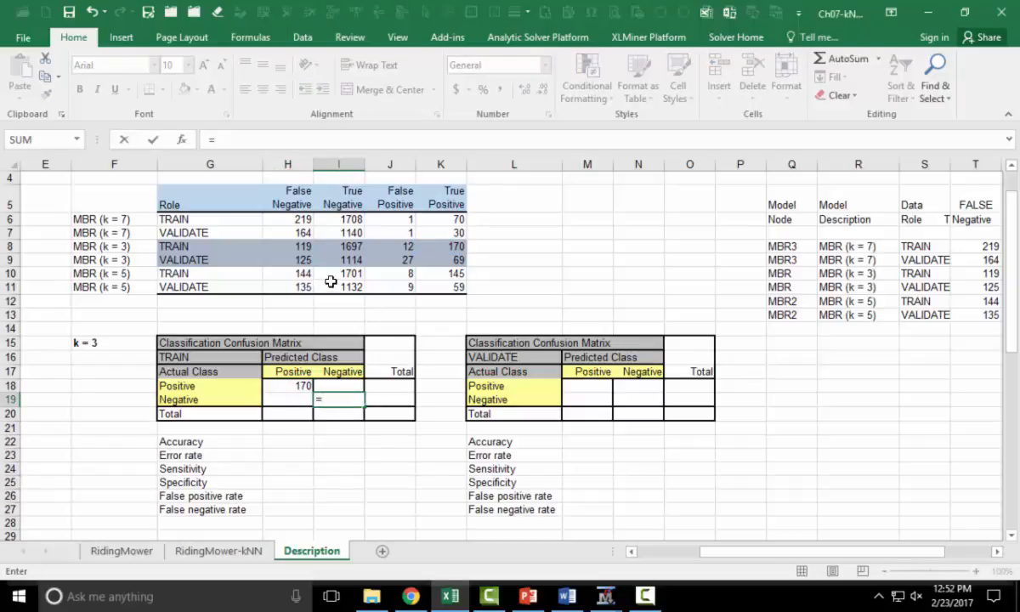
{"action": "left_click", "coordinate": [338, 245]}
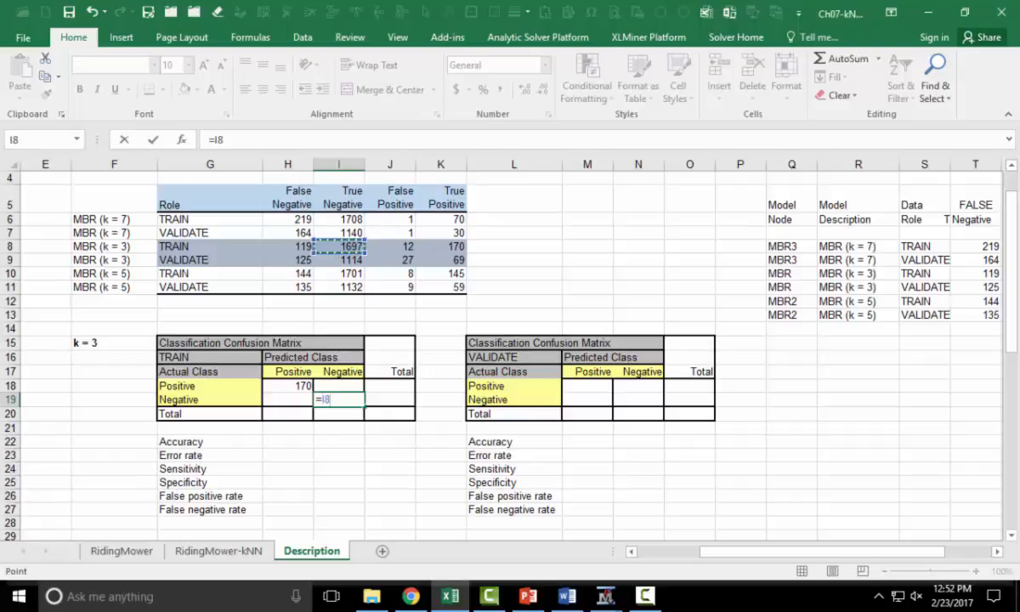
{"action": "key", "text": "Return"}
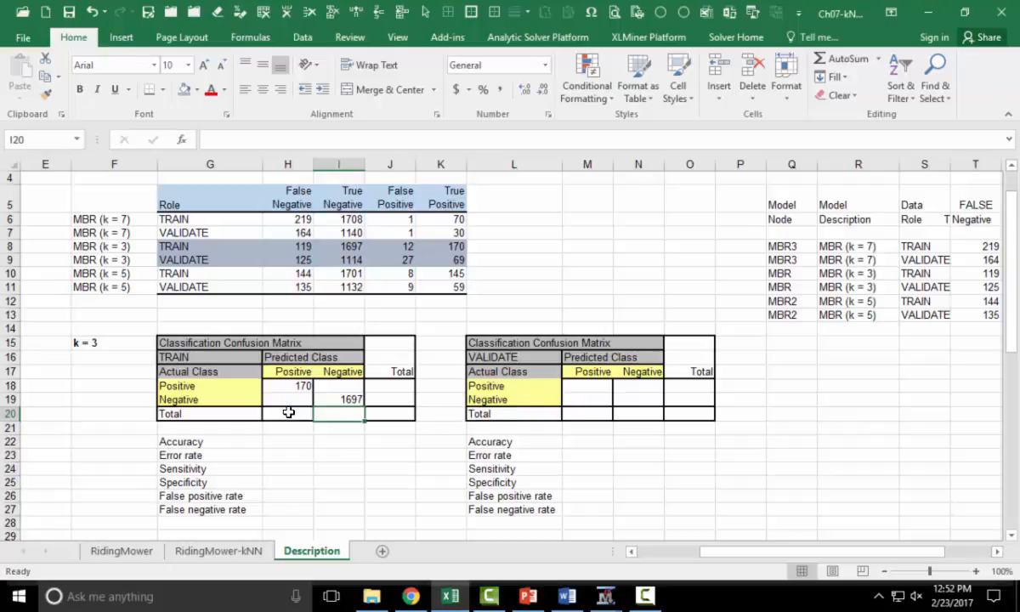
- Link the TRAIN matrix's positive/negative cell to H8 and negative/positive cell to J8
{"action": "left_click", "coordinate": [336, 386]}
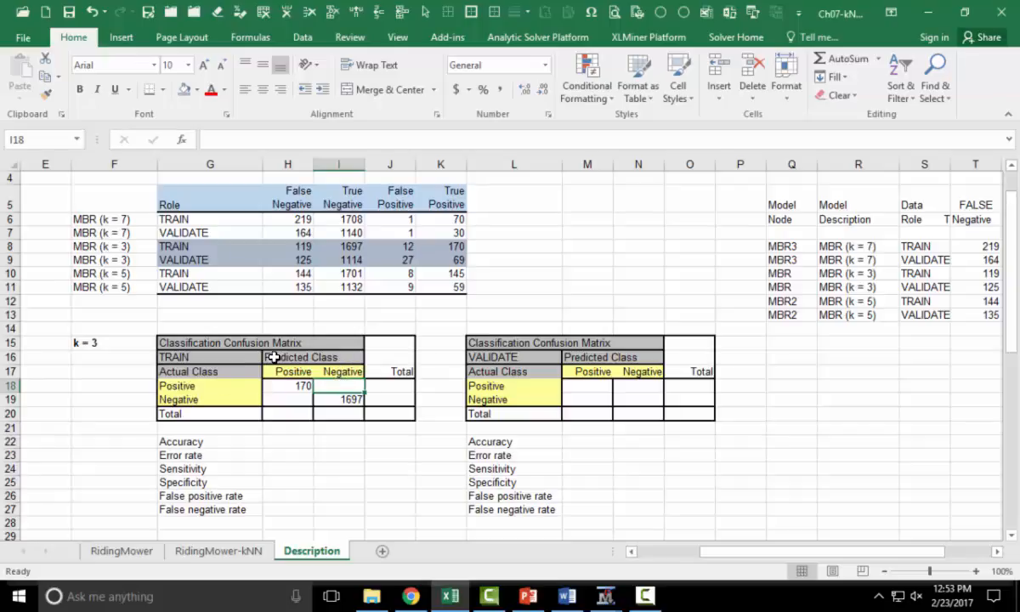
{"action": "type", "text": "="}
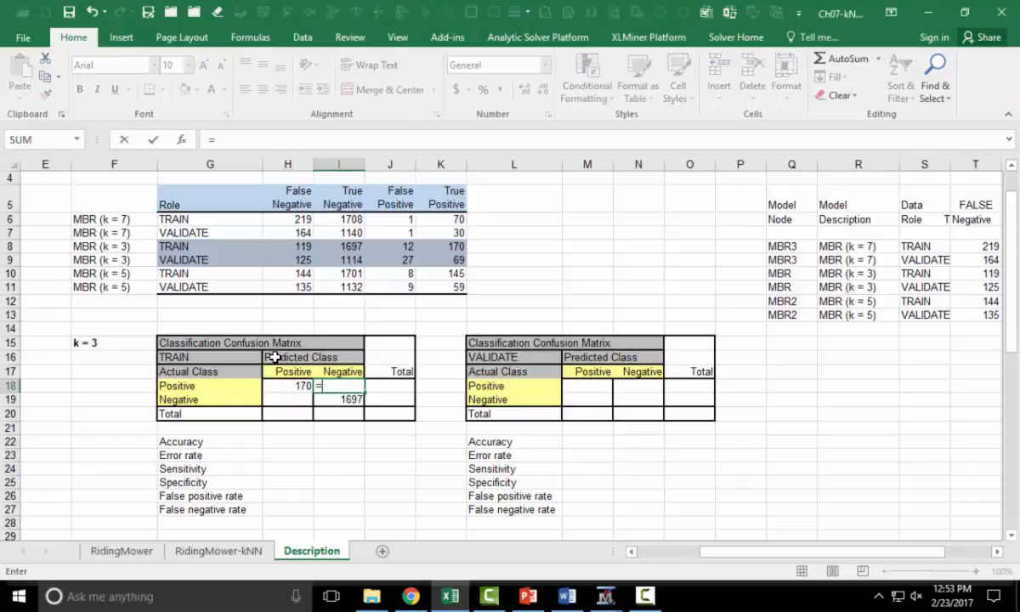
{"action": "left_click", "coordinate": [304, 248]}
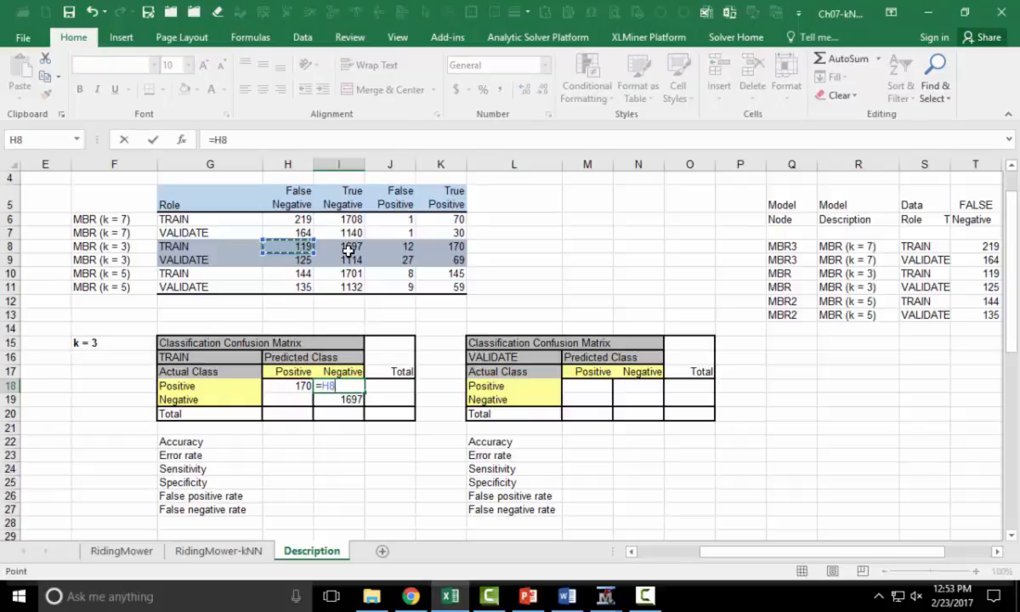
{"action": "key", "text": "Return"}
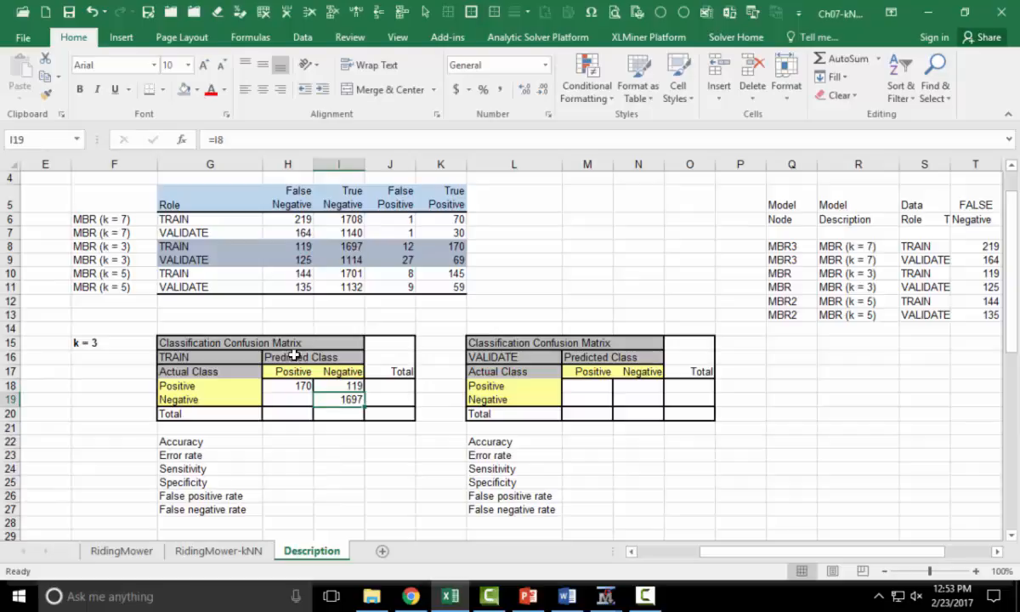
{"action": "left_click", "coordinate": [299, 398]}
{"action": "type", "text": "="}
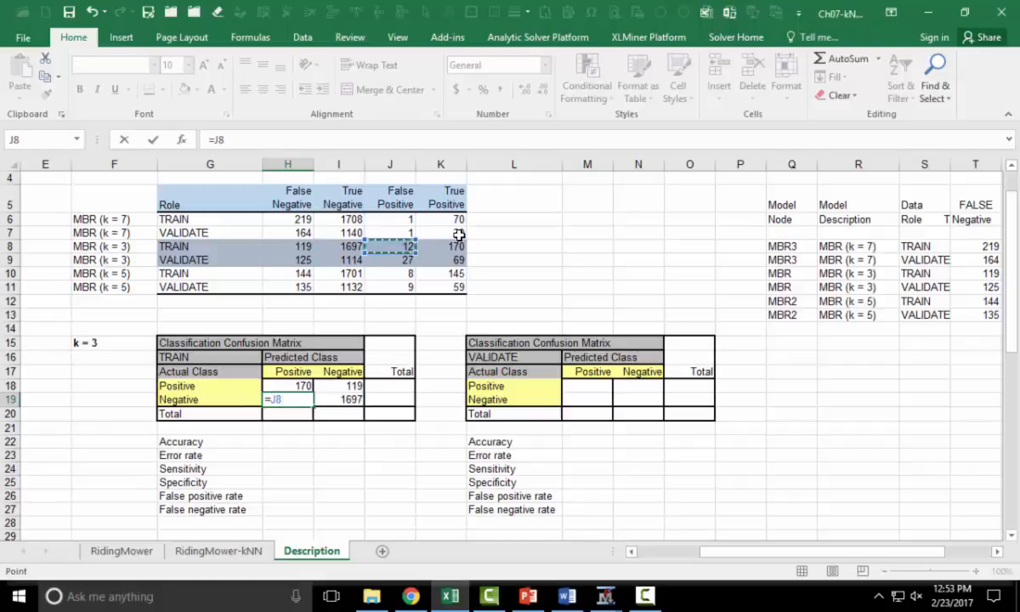
{"action": "key", "text": "Return"}
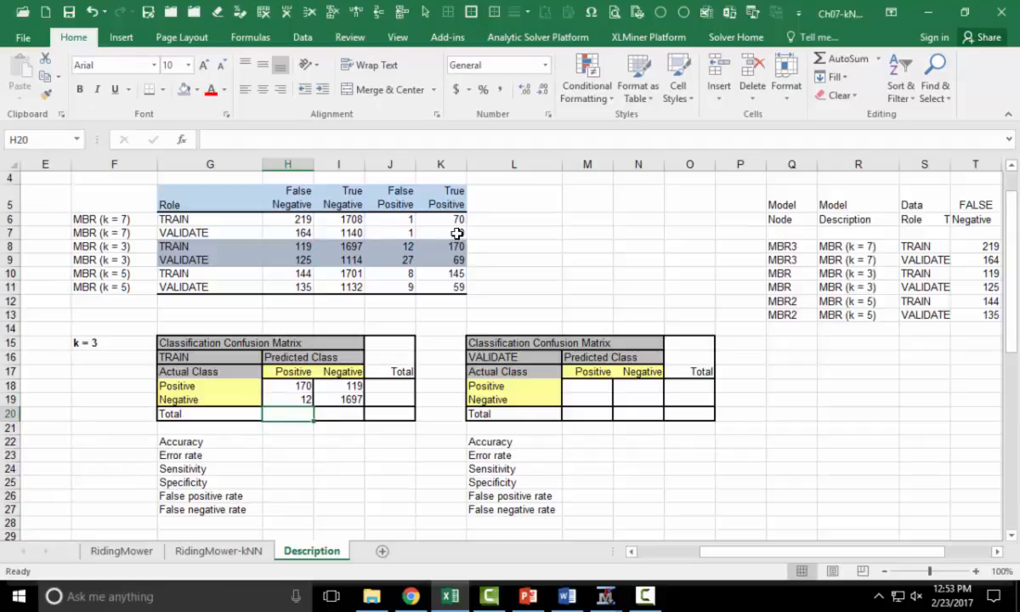
- Sum the Positive column into the TRAIN matrix's Total row and fill the formula across the row
{"action": "type", "text": "="}
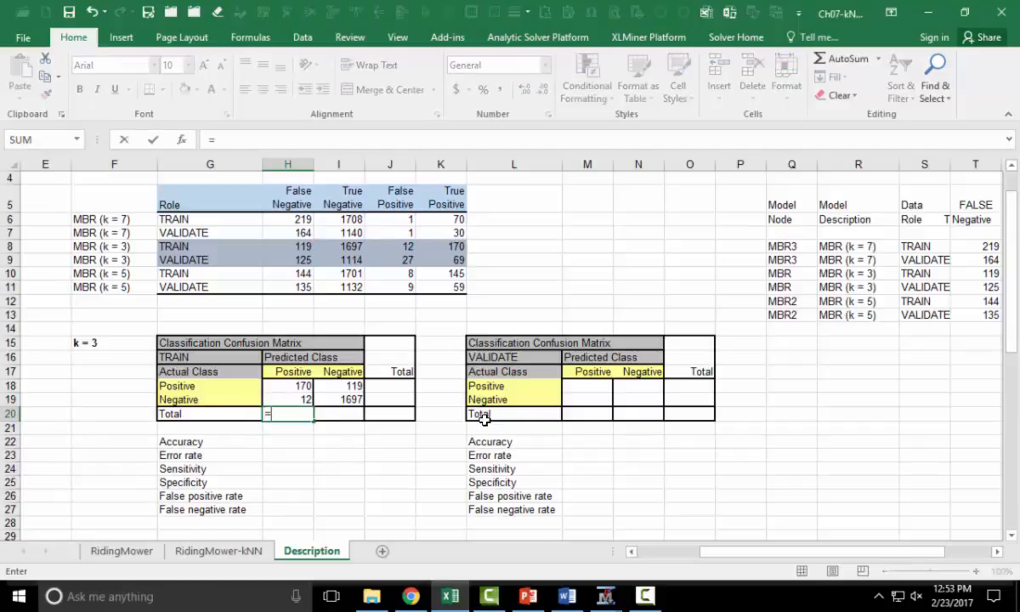
{"action": "key", "text": "Up"}
{"action": "key", "text": "Up"}
{"action": "type", "text": "+"}
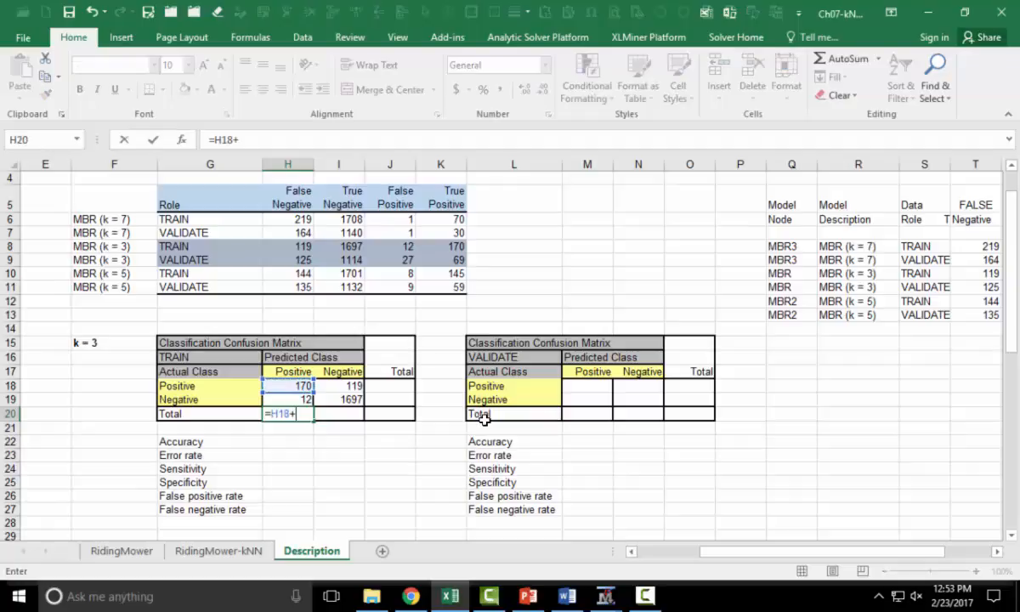
{"action": "key", "text": "Up"}
{"action": "key", "text": "Return"}
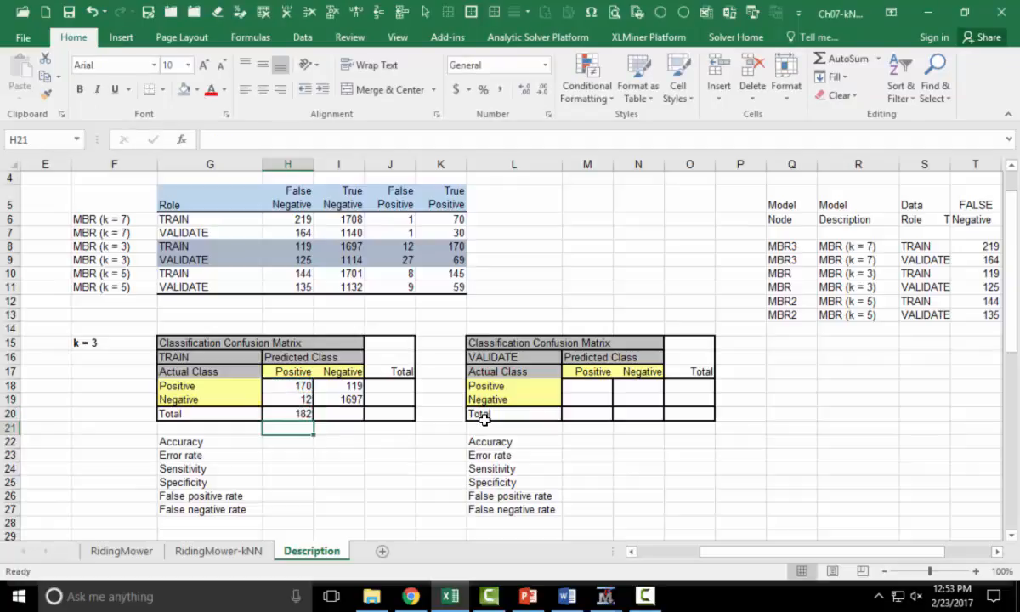
{"action": "left_click", "coordinate": [280, 414]}
{"action": "left_click_drag", "start_coordinate": [314, 424], "coordinate": [399, 437]}
- Sum the Positive row into its Total cell with =H18+I18 and fill it down to the Negative row
{"action": "left_click", "coordinate": [396, 387]}
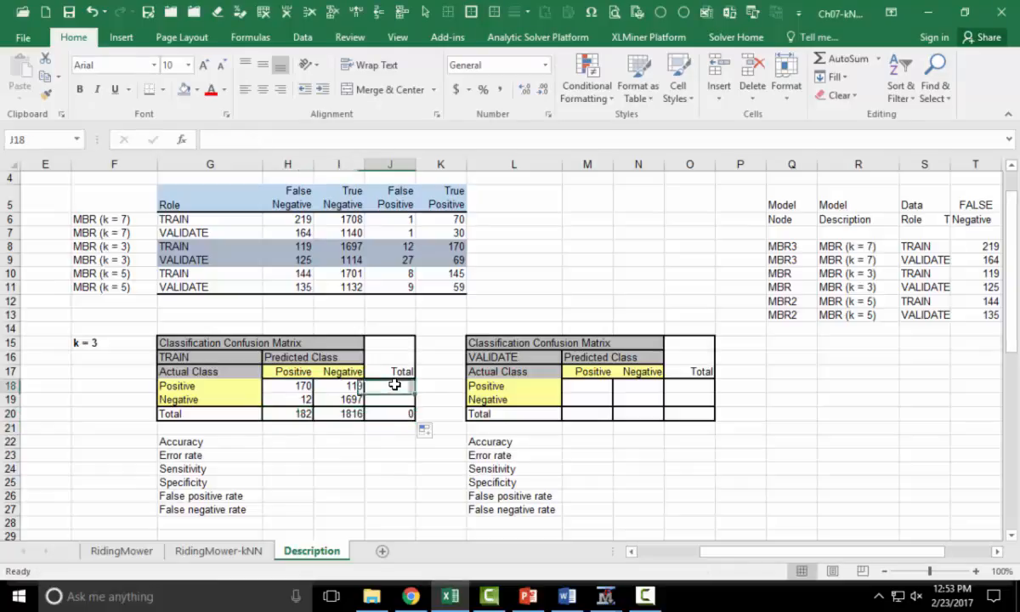
{"action": "type", "text": "="}
{"action": "key", "text": "Left"}
{"action": "key", "text": "Left"}
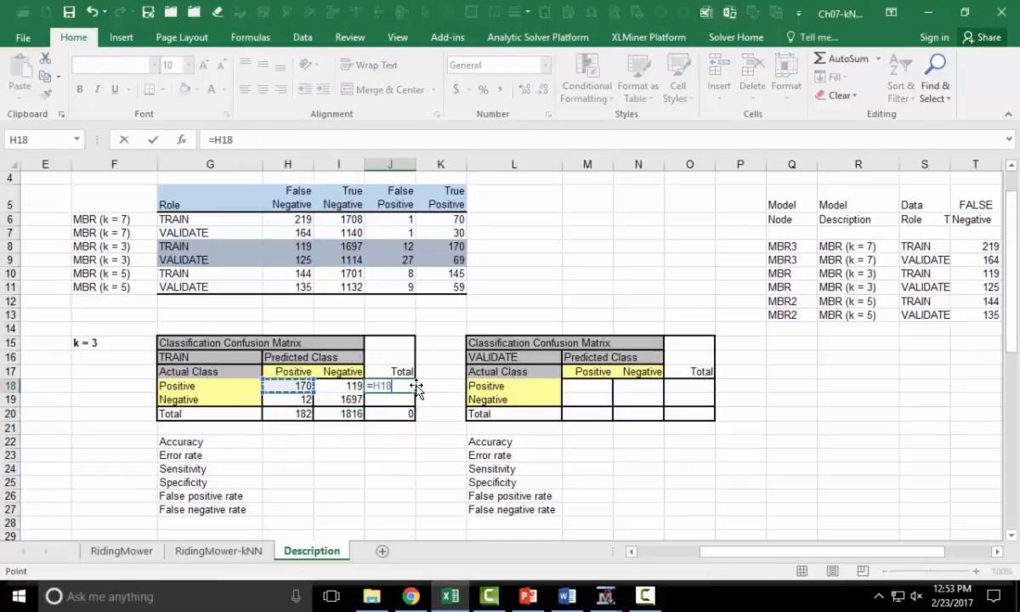
{"action": "type", "text": "+"}
{"action": "key", "text": "Left"}
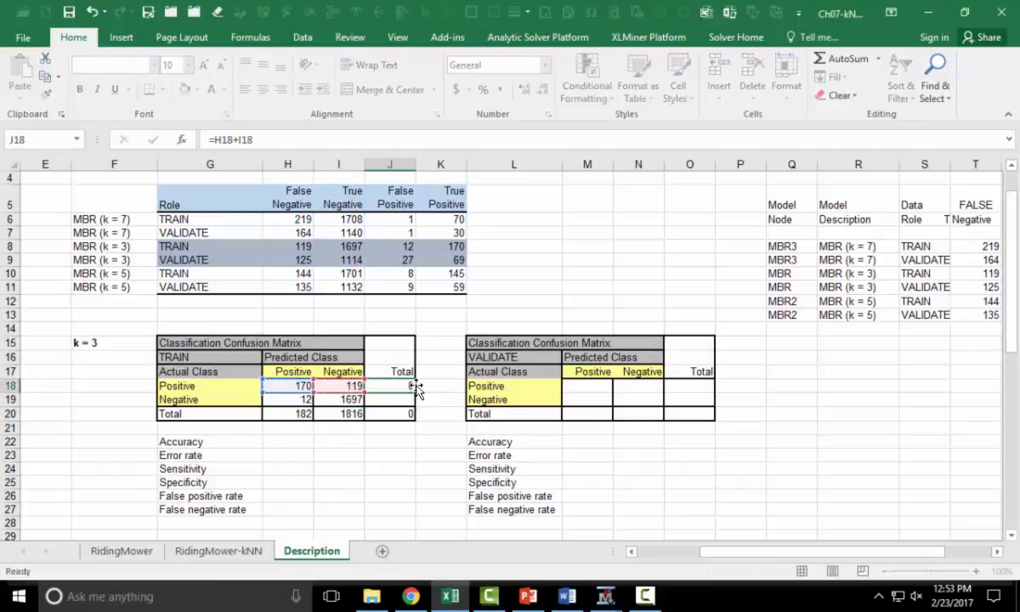
{"action": "key", "text": "Return"}
{"action": "left_click", "coordinate": [404, 387]}
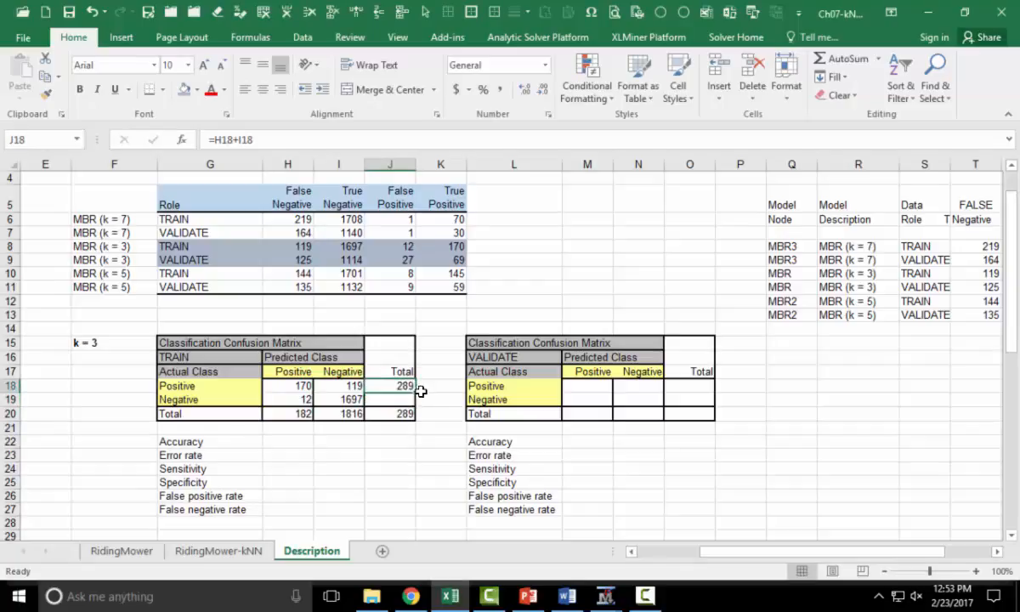
{"action": "left_click_drag", "start_coordinate": [416, 392], "coordinate": [419, 400]}
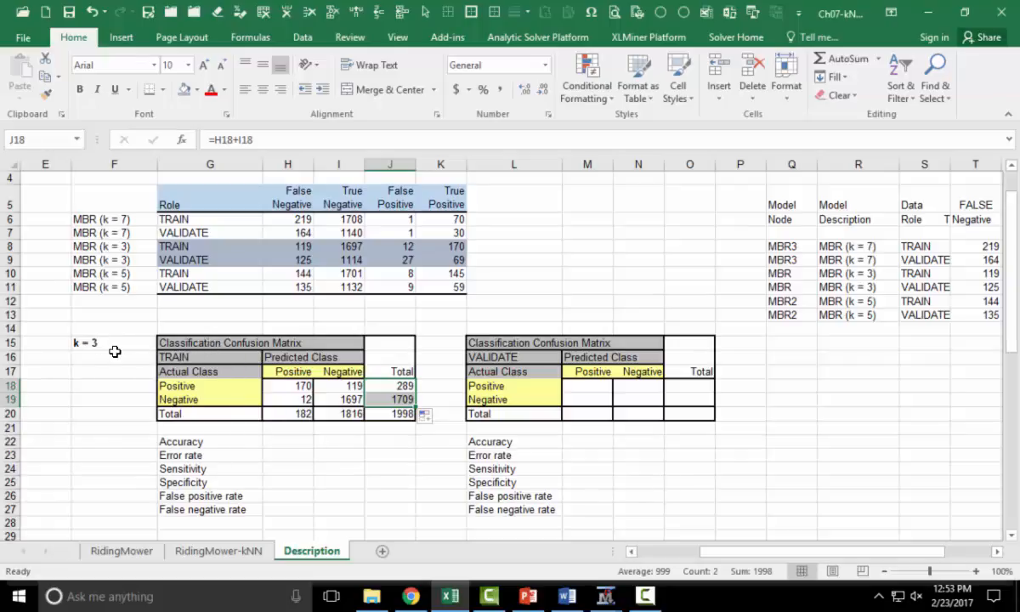
- Link the VALIDATE confusion matrix's positive/positive cell to the k = 3 validation true positives in K9
{"action": "left_click", "coordinate": [280, 442]}
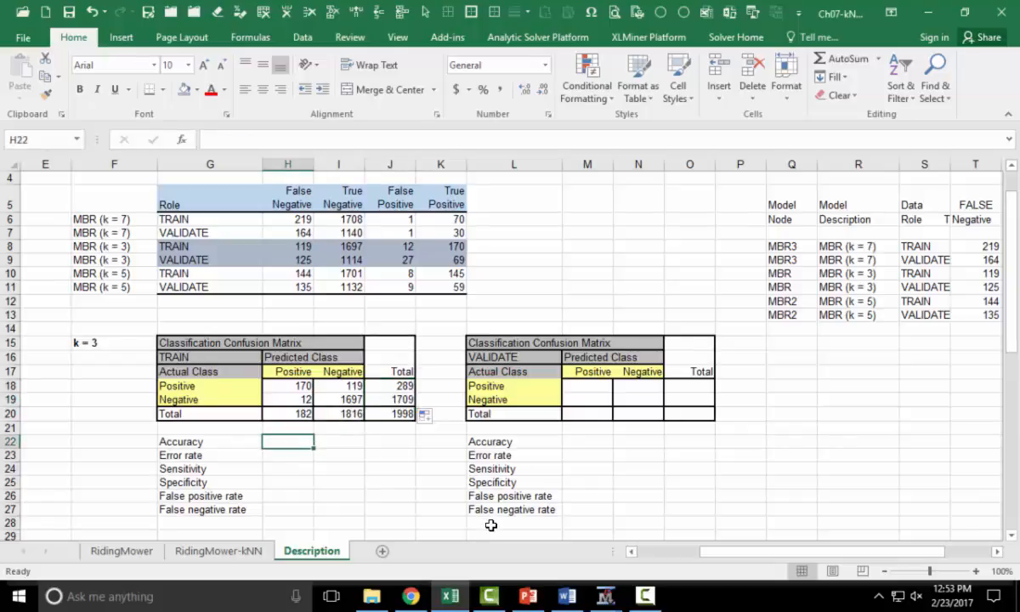
{"action": "left_click", "coordinate": [592, 388]}
{"action": "type", "text": "="}
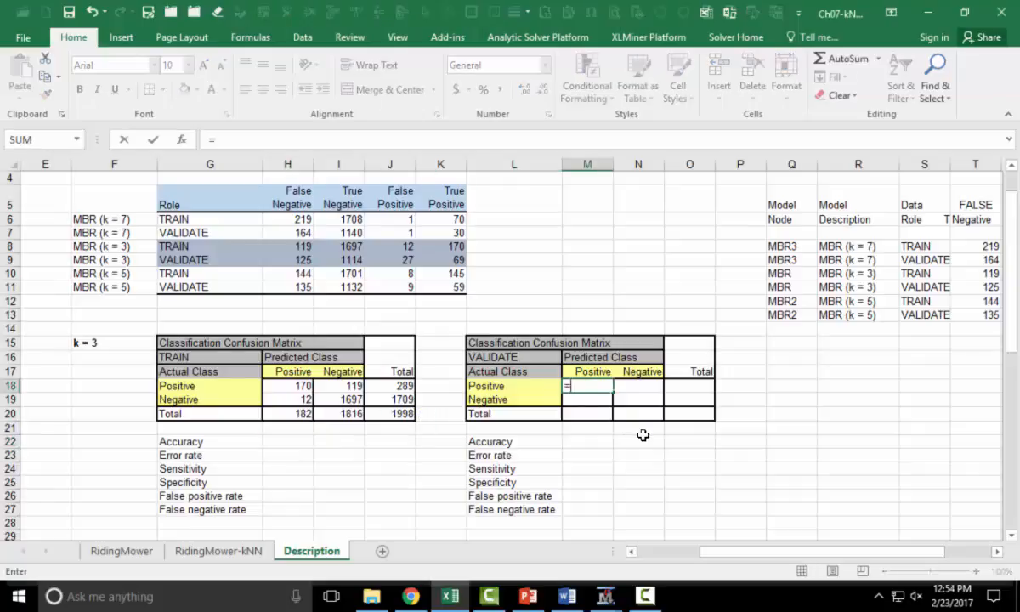
{"action": "left_click", "coordinate": [458, 261]}
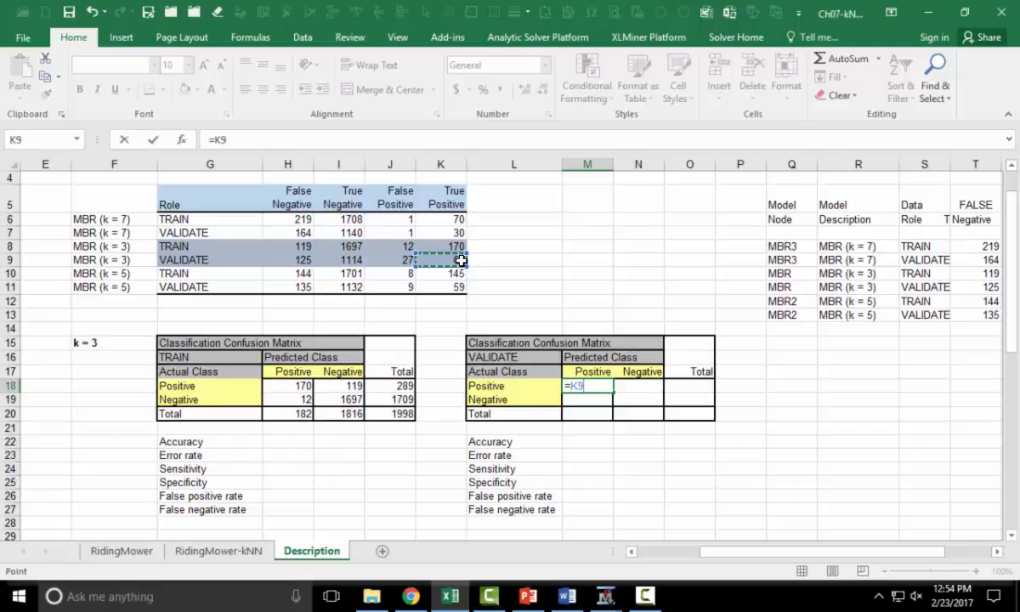
{"action": "key", "text": "Return"}
{"action": "key", "text": "Right"}
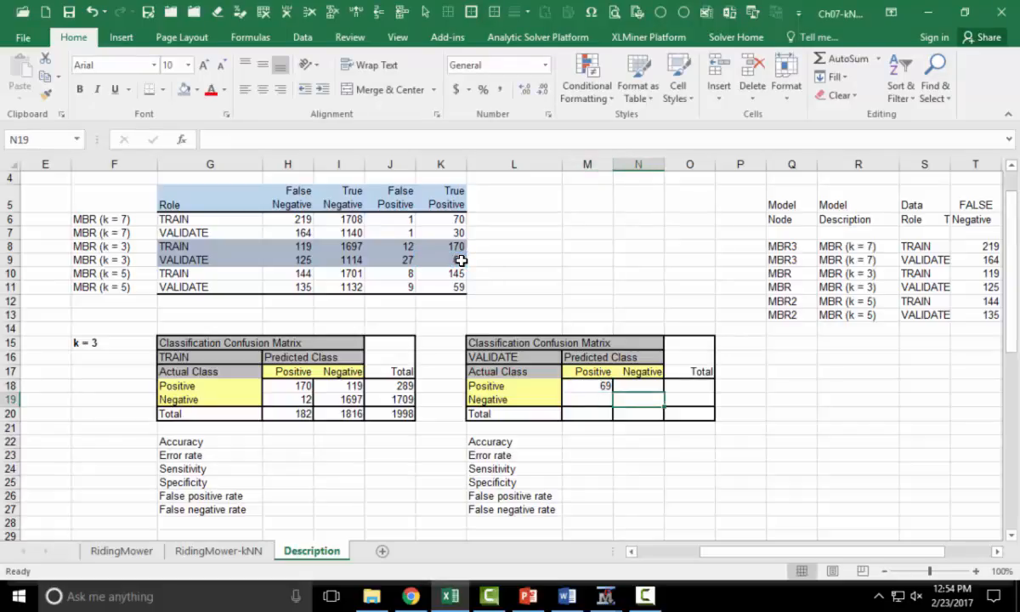
- Link the VALIDATE matrix's negative/negative cell to I9 and positive/negative cell to H9
{"action": "type", "text": "="}
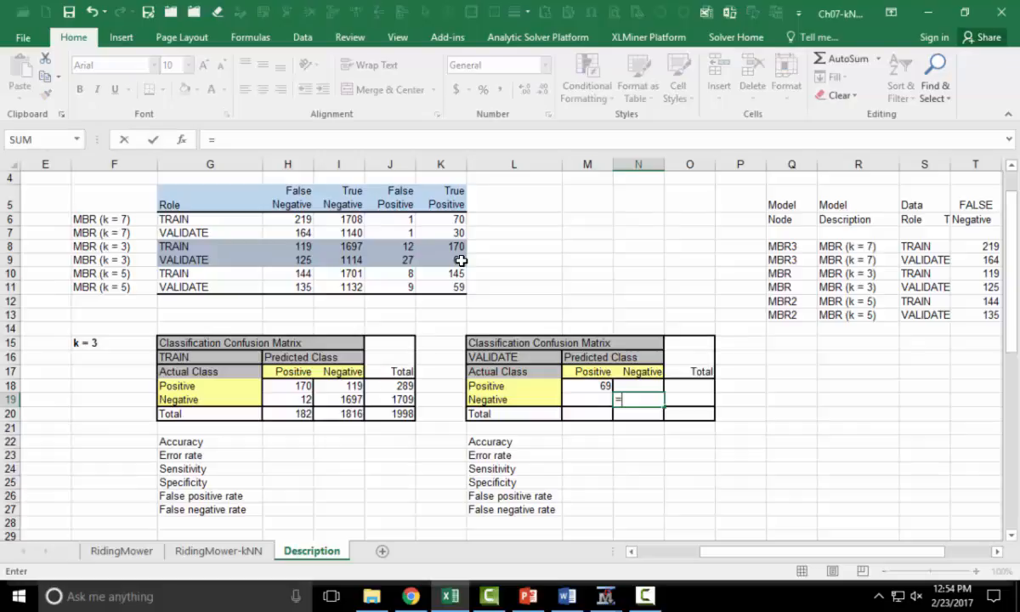
{"action": "left_click", "coordinate": [352, 259]}
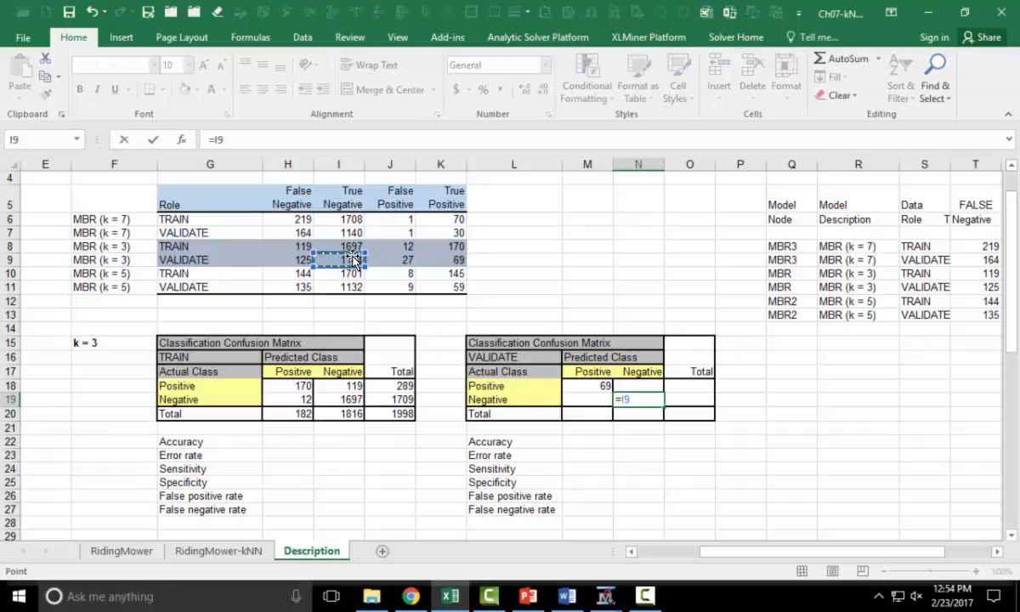
{"action": "key", "text": "Return"}
{"action": "key", "text": "Up"}
{"action": "key", "text": "Up"}
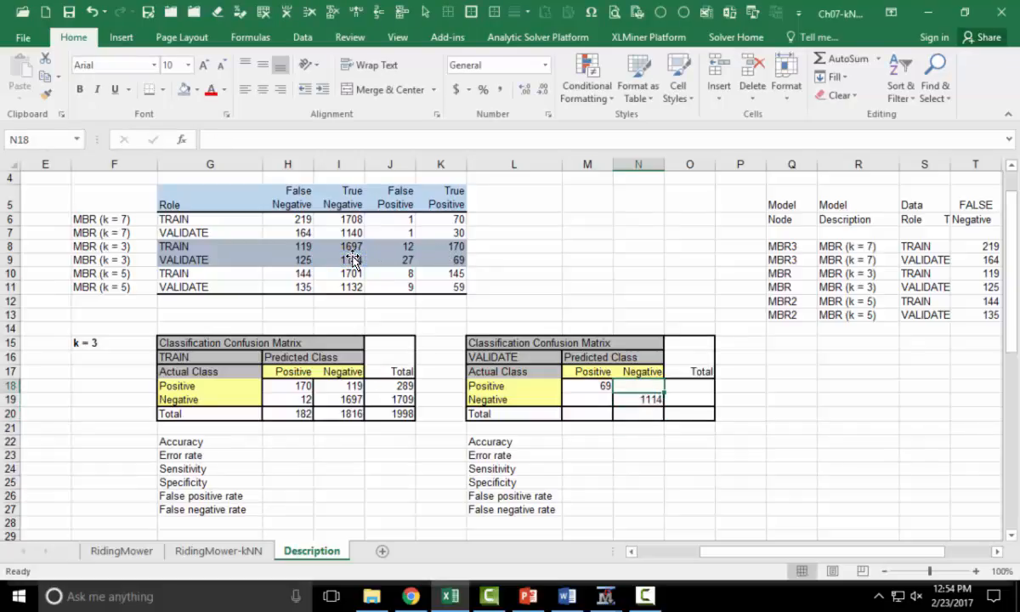
{"action": "type", "text": "="}
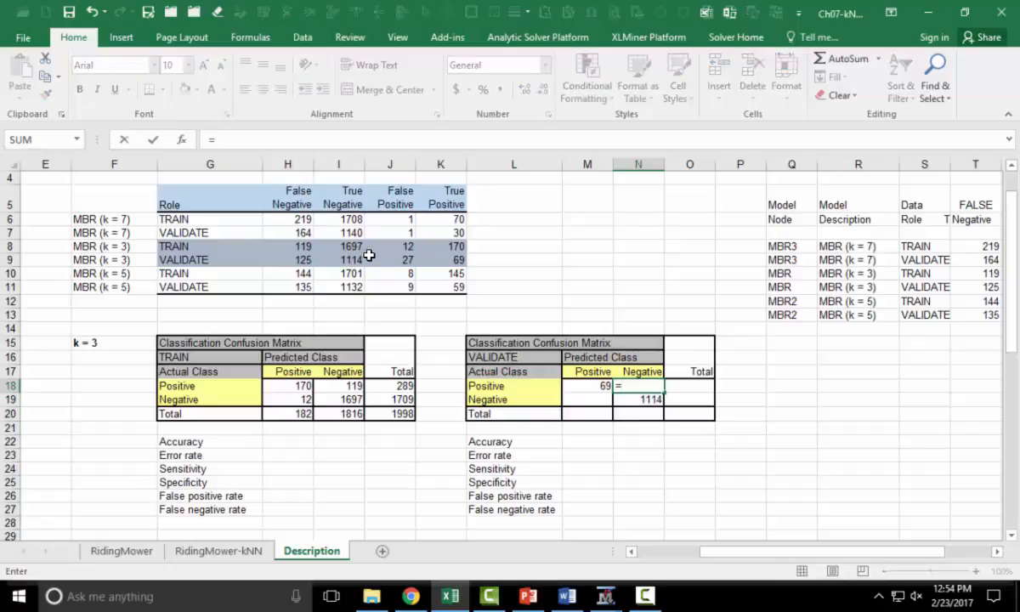
{"action": "left_click", "coordinate": [299, 264]}
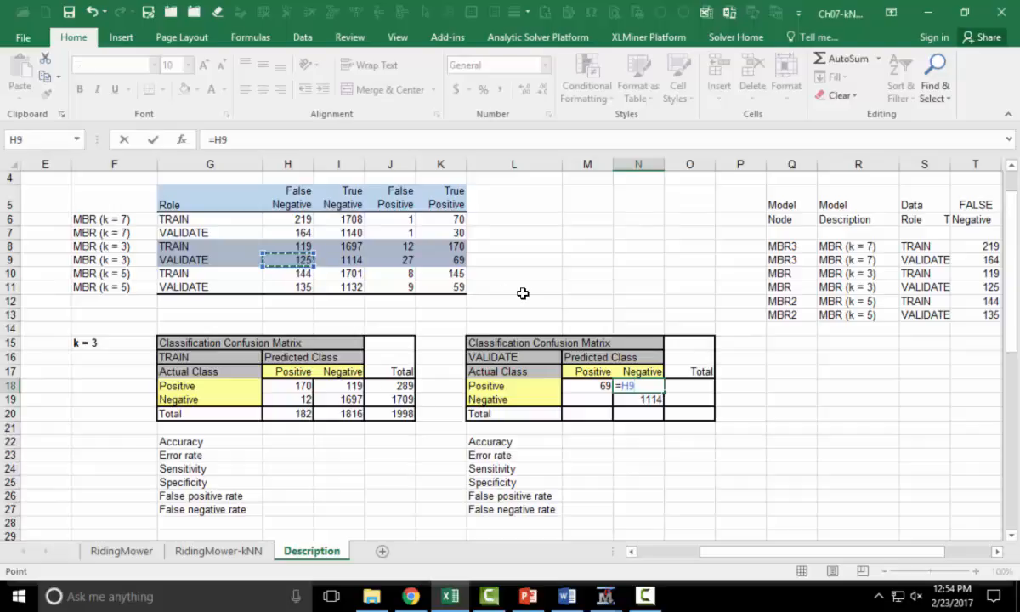
{"action": "key", "text": "Return"}
{"action": "key", "text": "Left"}
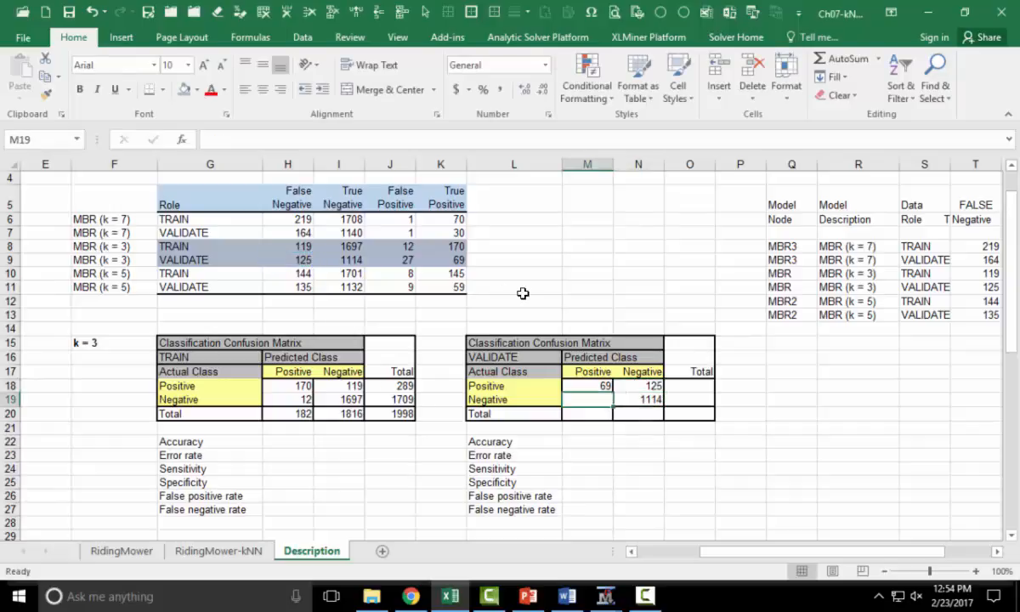
- Link the VALIDATE matrix's negative/positive cell to the k = 3 validation false positives in J9
{"action": "type", "text": "="}
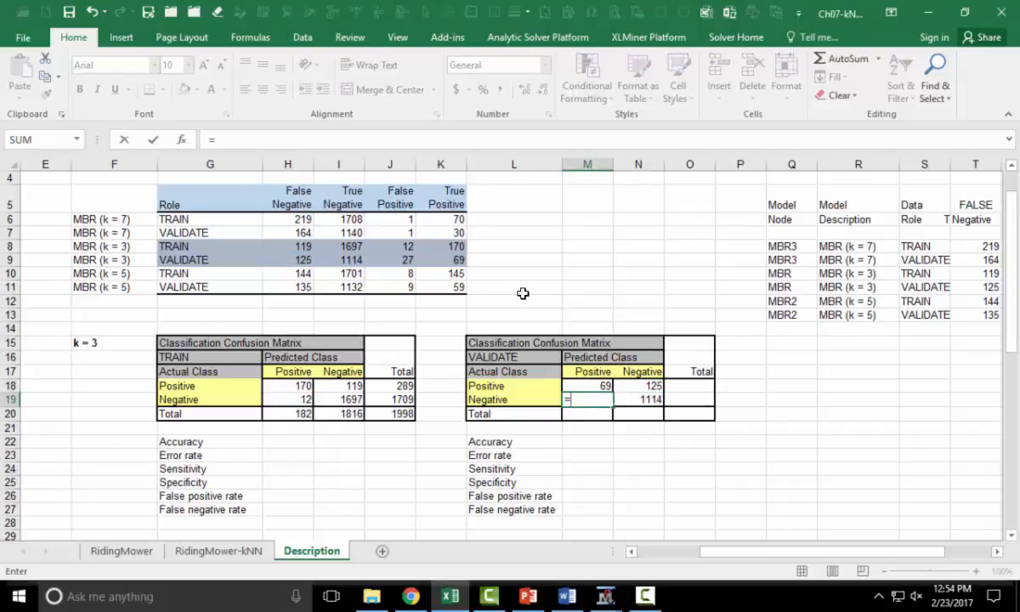
{"action": "left_click", "coordinate": [408, 259]}
{"action": "key", "text": "Return"}
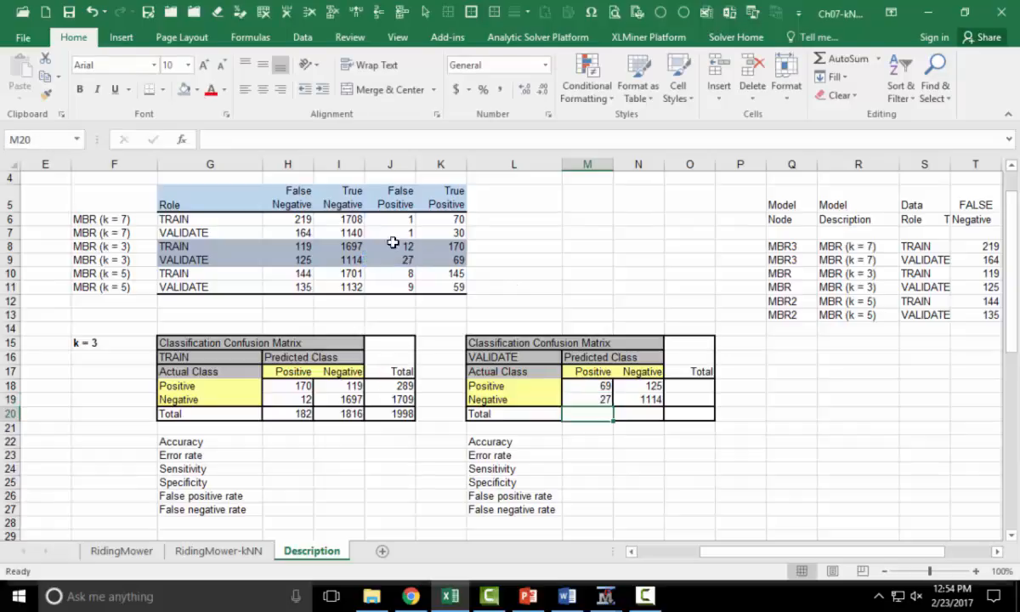
- Copy the TRAIN matrix's Total row formulas into the VALIDATE matrix's Total row
{"action": "left_click_drag", "start_coordinate": [302, 414], "coordinate": [385, 414]}
{"action": "key", "text": "ctrl+c"}
{"action": "left_click", "coordinate": [576, 414]}
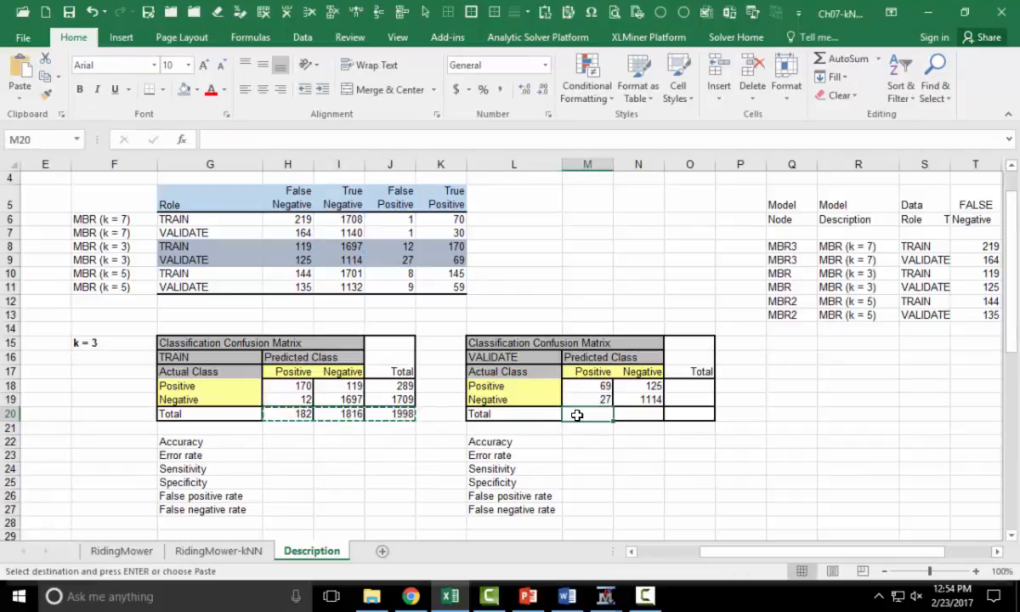
{"action": "key", "text": "ctrl+v"}
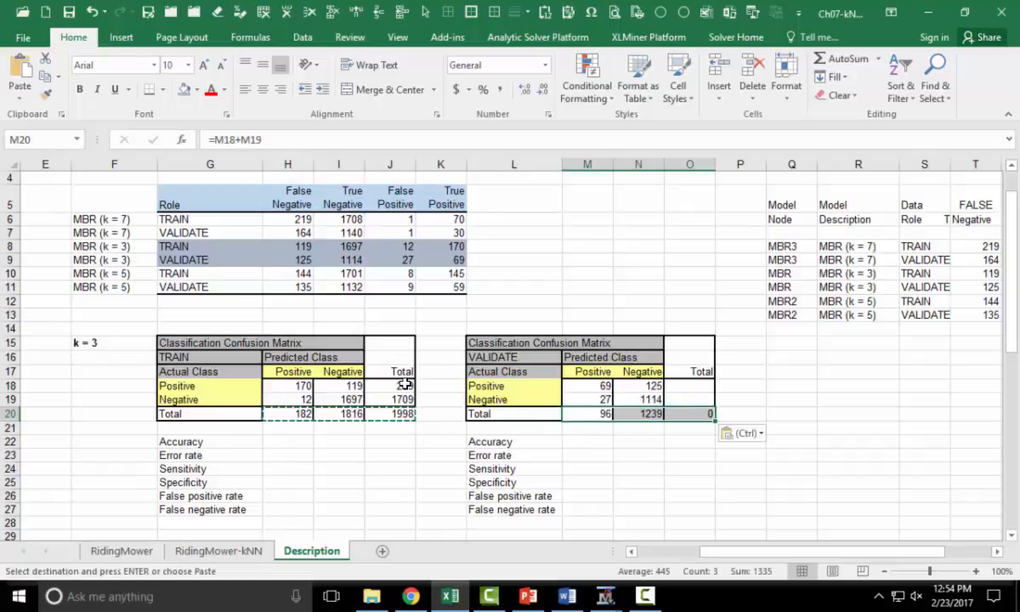
- Copy the TRAIN matrix's Total column formulas for the Positive and Negative rows into the VALIDATE matrix's Total column
{"action": "left_click_drag", "start_coordinate": [403, 385], "coordinate": [406, 394]}
{"action": "key", "text": "ctrl+c"}
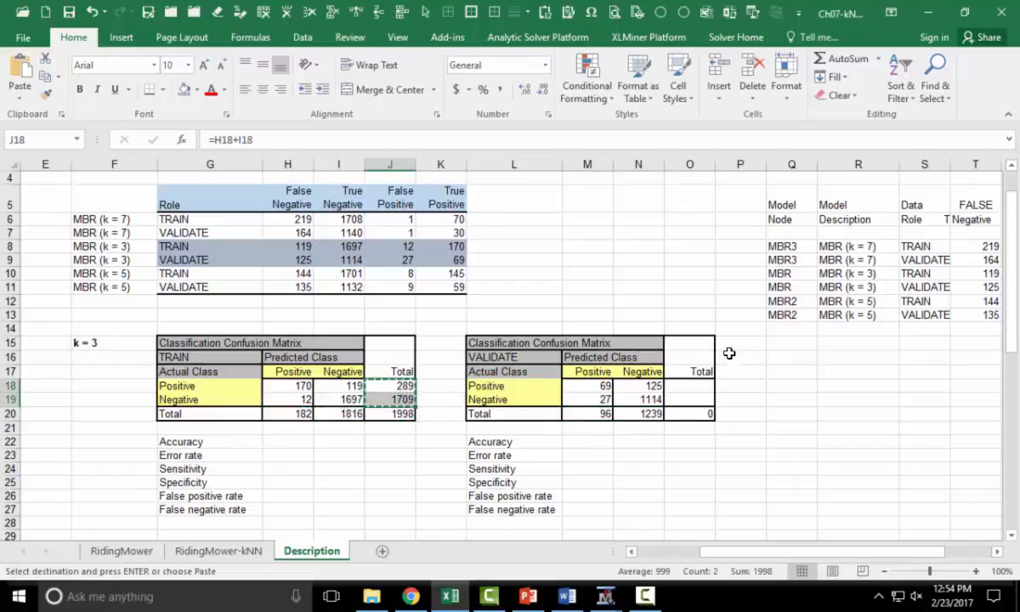
{"action": "left_click", "coordinate": [693, 385]}
{"action": "key", "text": "ctrl+v"}
{"action": "left_click_drag", "start_coordinate": [690, 482], "coordinate": [690, 468]}
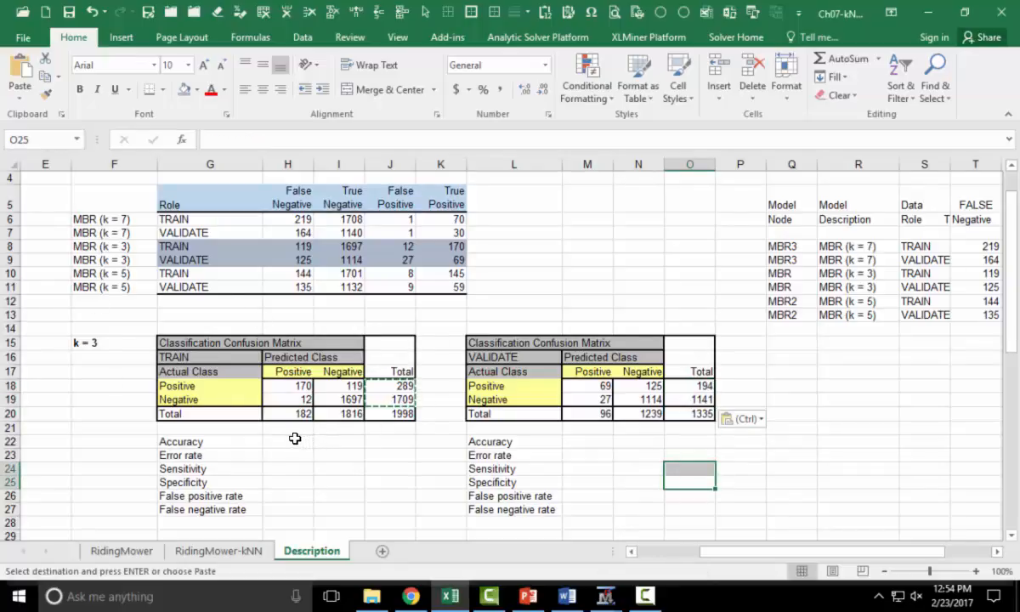
- Compute the TRAIN accuracy as =(H18+I19)/J20
{"action": "left_click", "coordinate": [288, 442]}
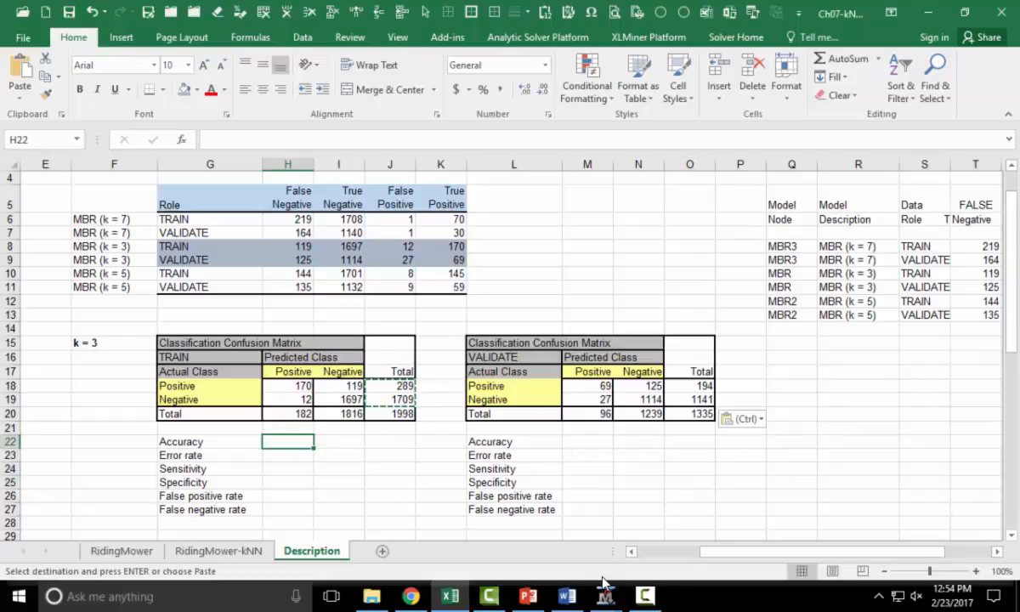
{"action": "type", "text": "=("}
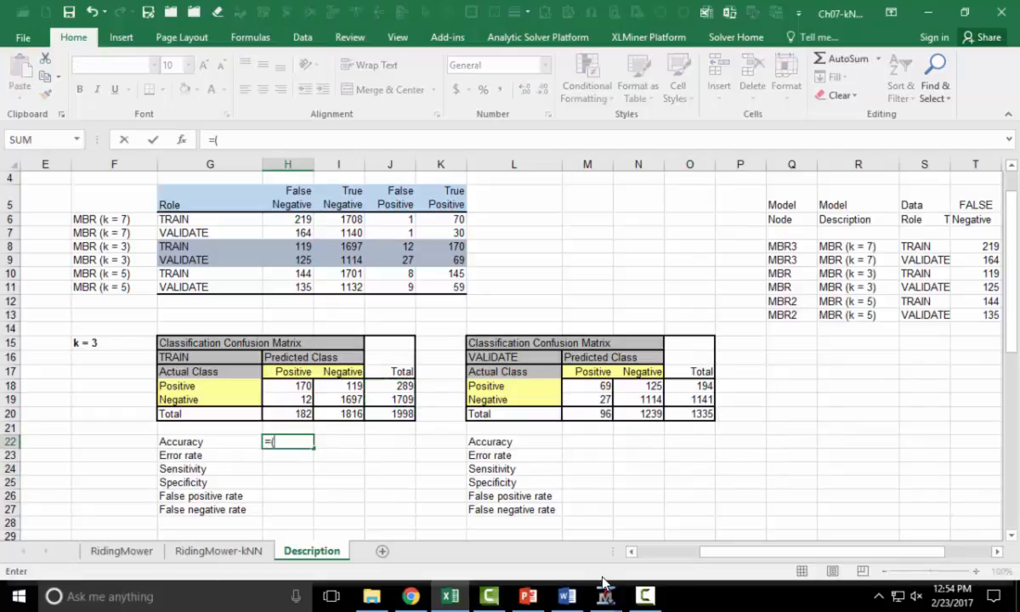
{"action": "left_click", "coordinate": [287, 386]}
{"action": "type", "text": "+"}
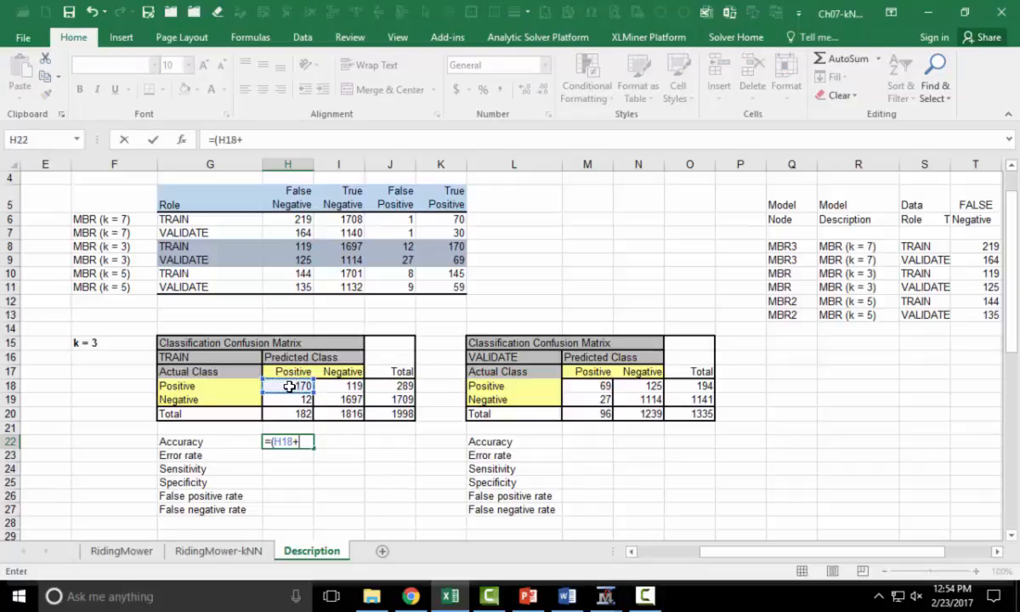
{"action": "left_click", "coordinate": [357, 400]}
{"action": "type", "text": ")"}
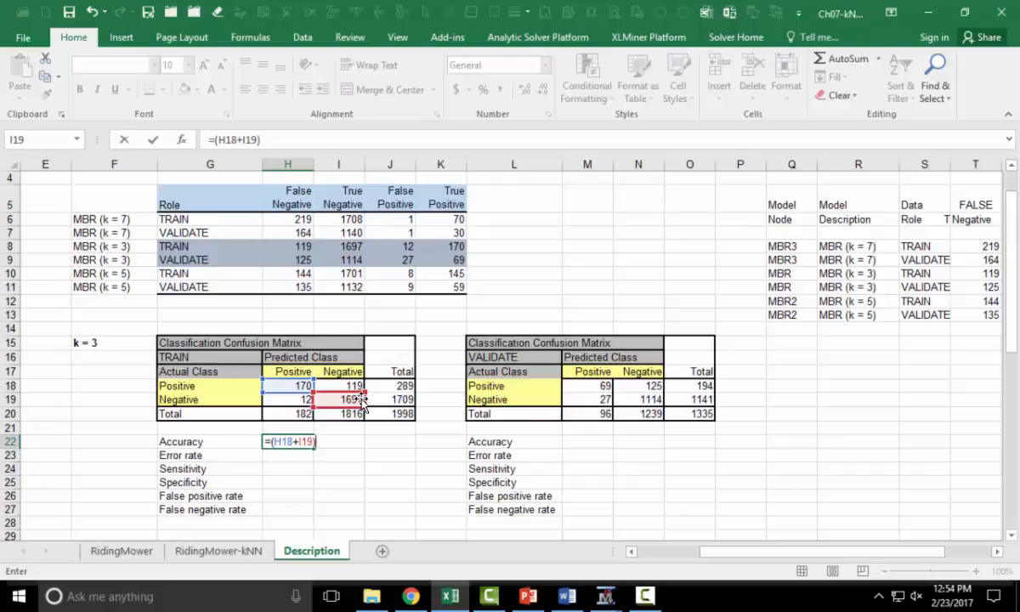
{"action": "type", "text": "/"}
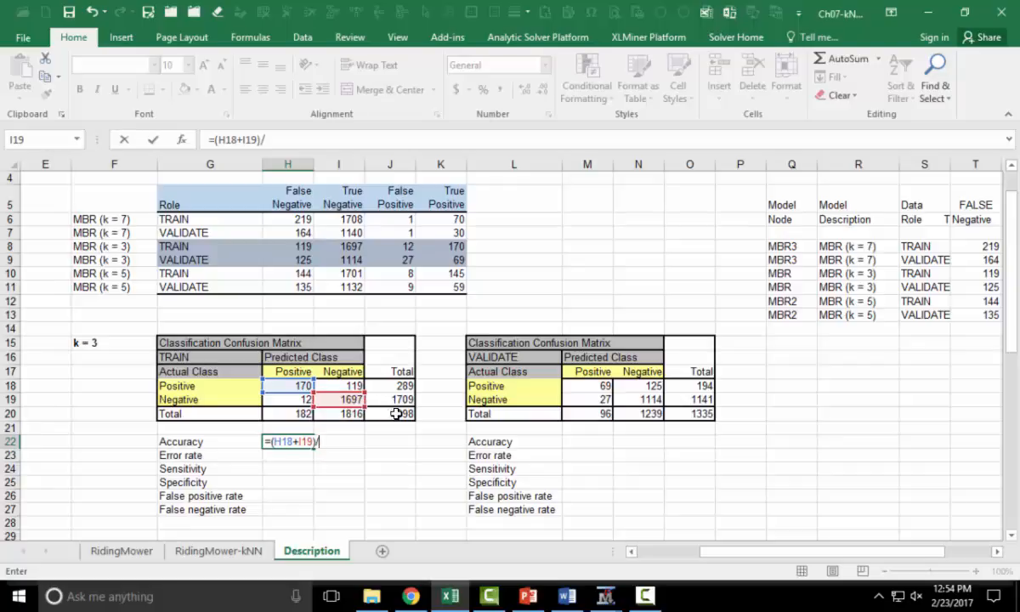
{"action": "left_click", "coordinate": [399, 413]}
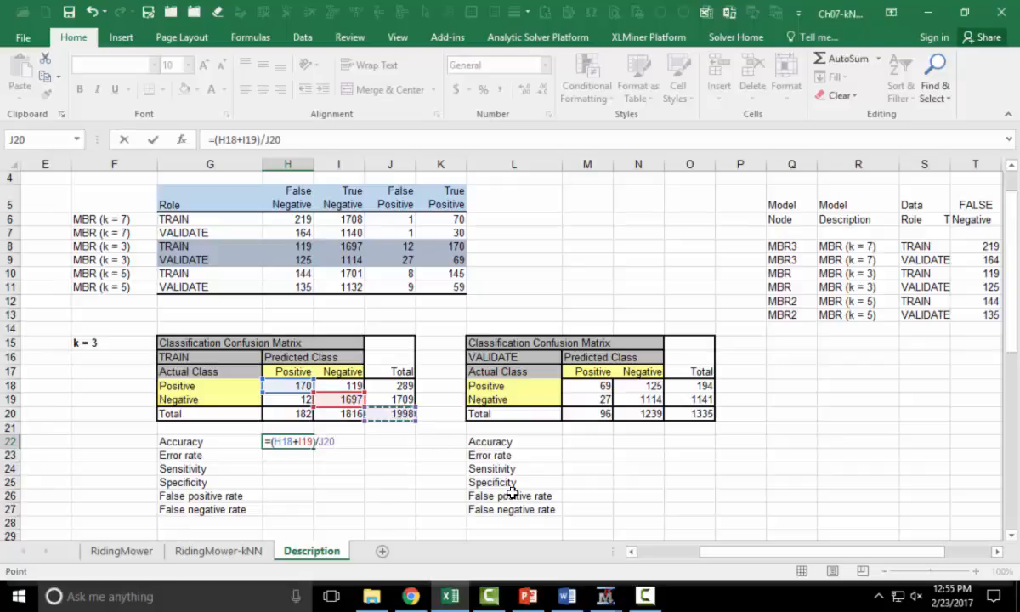
{"action": "key", "text": "Return"}
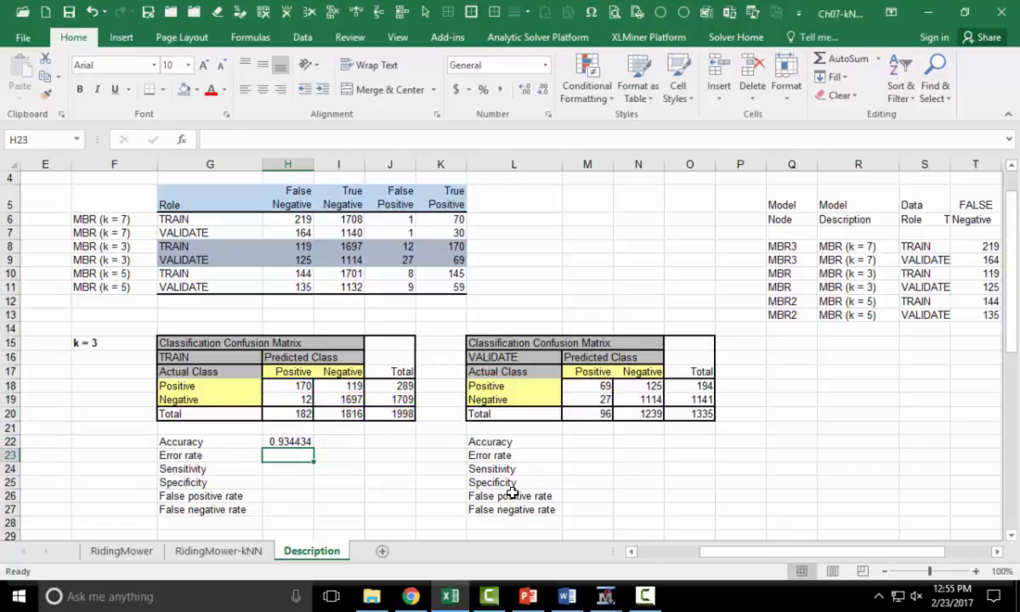
- Compute the TRAIN error rate as one minus the accuracy cell above
{"action": "type", "text": "=1"}
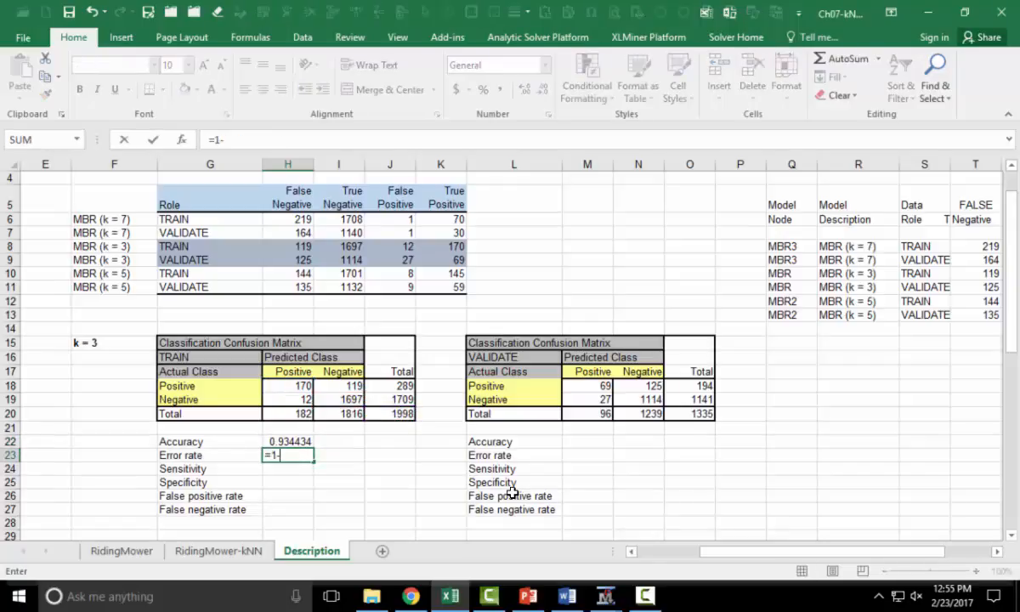
{"action": "type", "text": "-"}
{"action": "key", "text": "Up"}
{"action": "key", "text": "Return"}
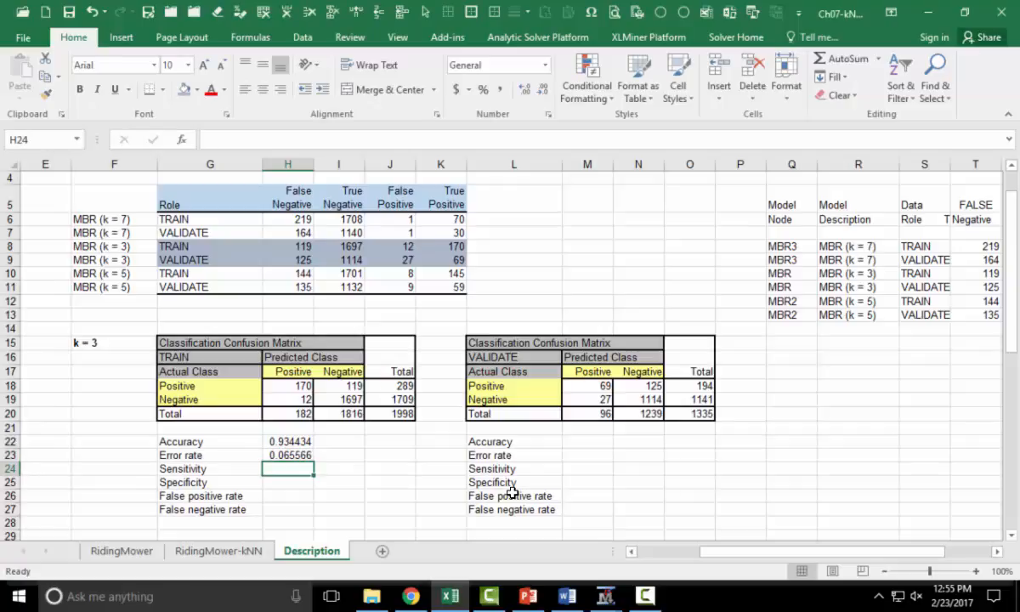
- Compute the TRAIN sensitivity as =H18/J18
{"action": "type", "text": "="}
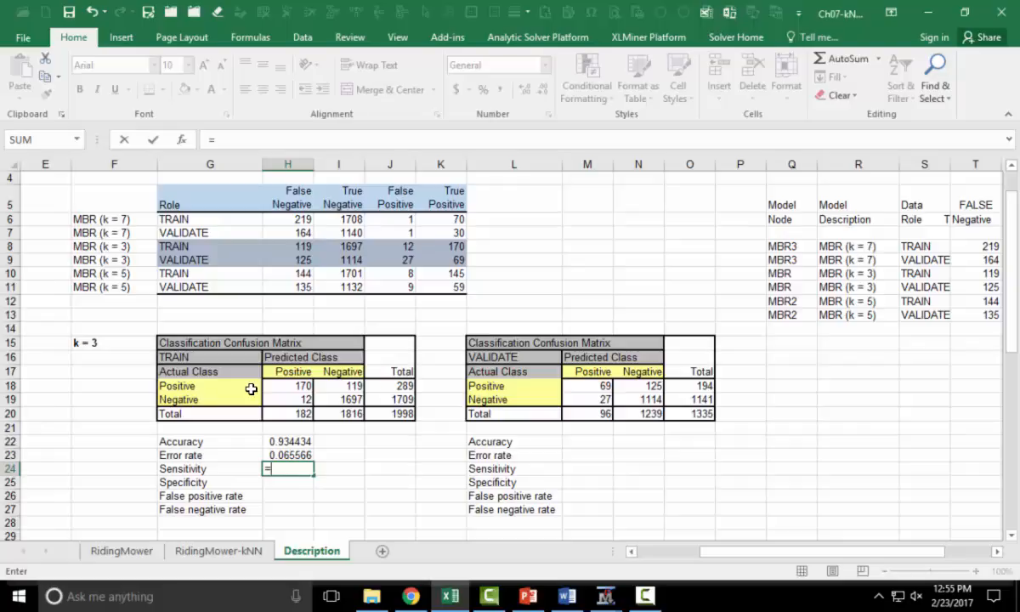
{"action": "left_click", "coordinate": [280, 385]}
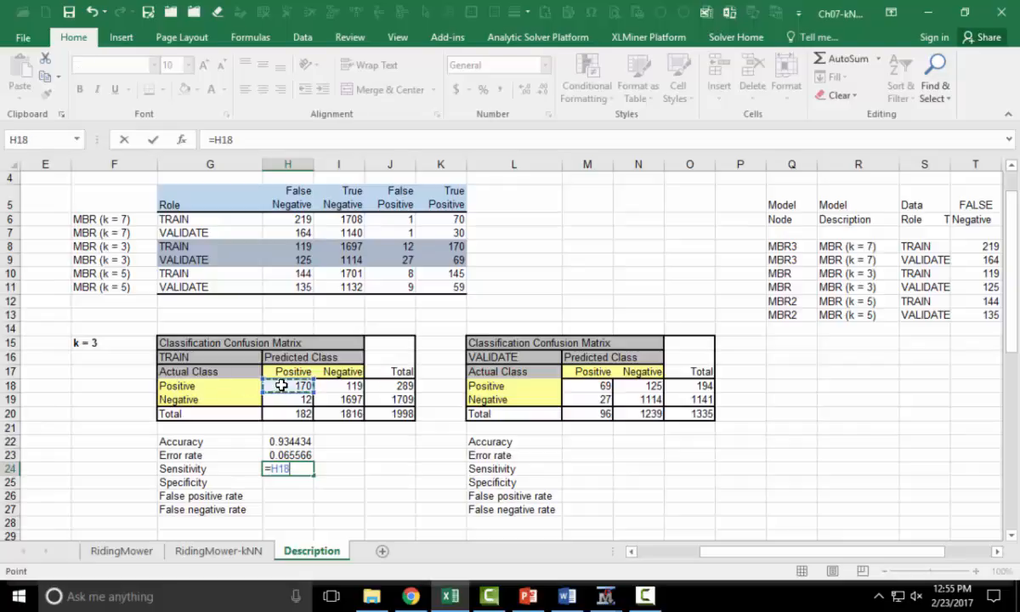
{"action": "type", "text": "/"}
{"action": "left_click", "coordinate": [411, 386]}
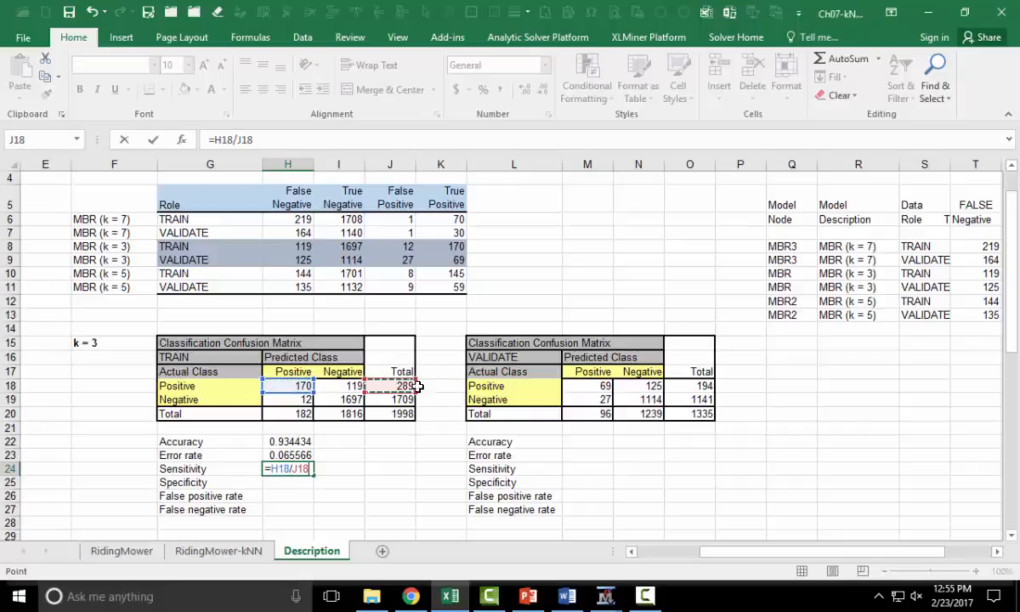
{"action": "key", "text": "Return"}
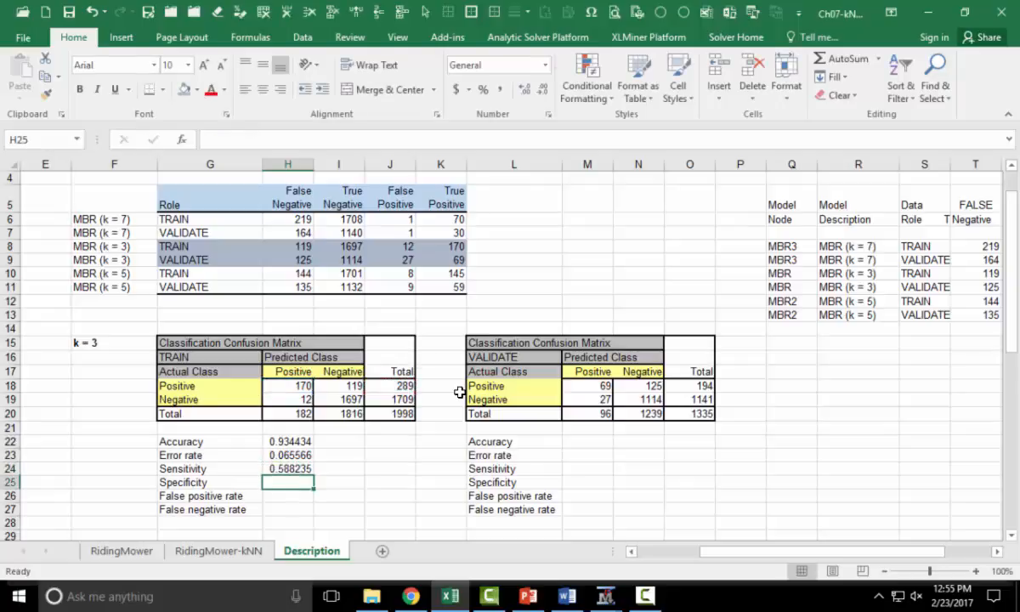
- Compute the TRAIN specificity as =I19/J19
{"action": "type", "text": "="}
{"action": "left_click", "coordinate": [360, 398]}
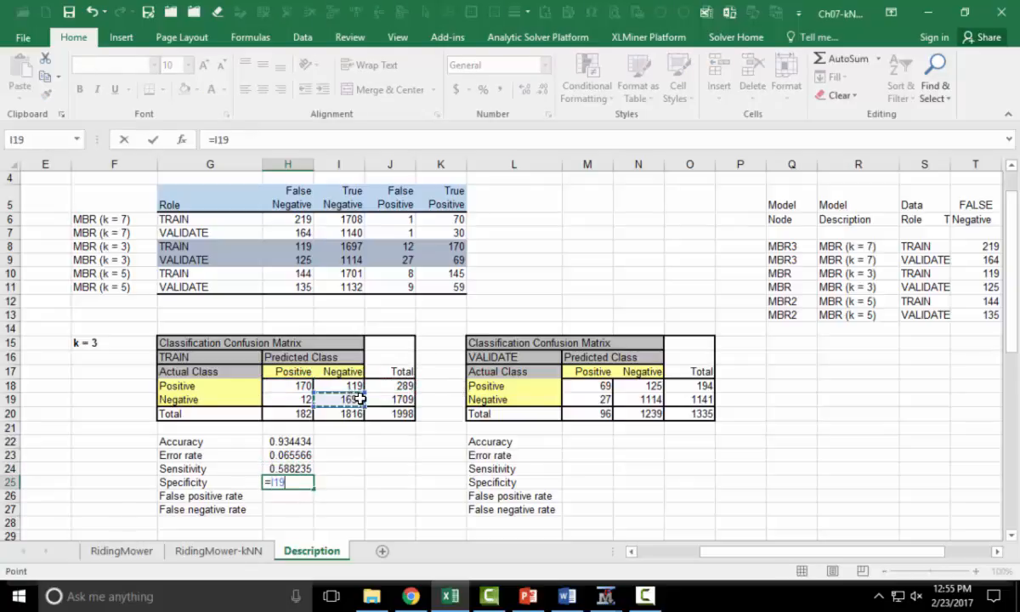
{"action": "type", "text": "/"}
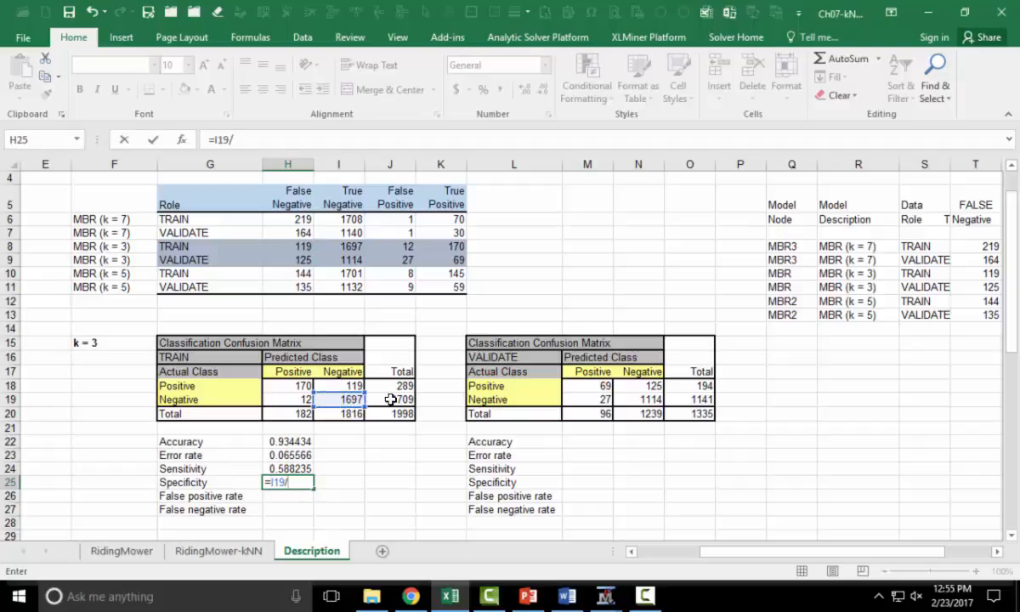
{"action": "left_click", "coordinate": [390, 399]}
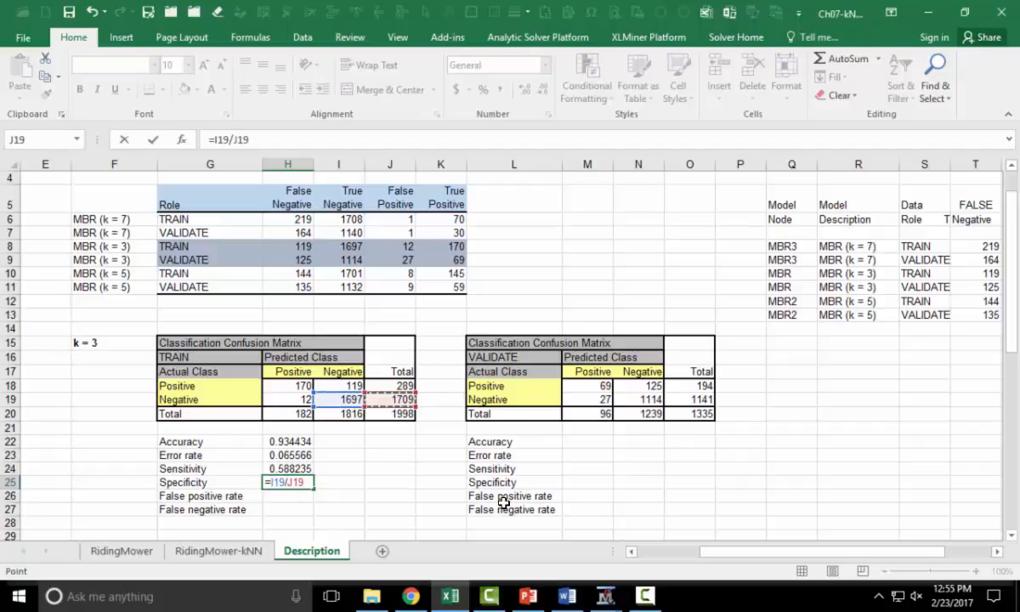
{"action": "key", "text": "Return"}
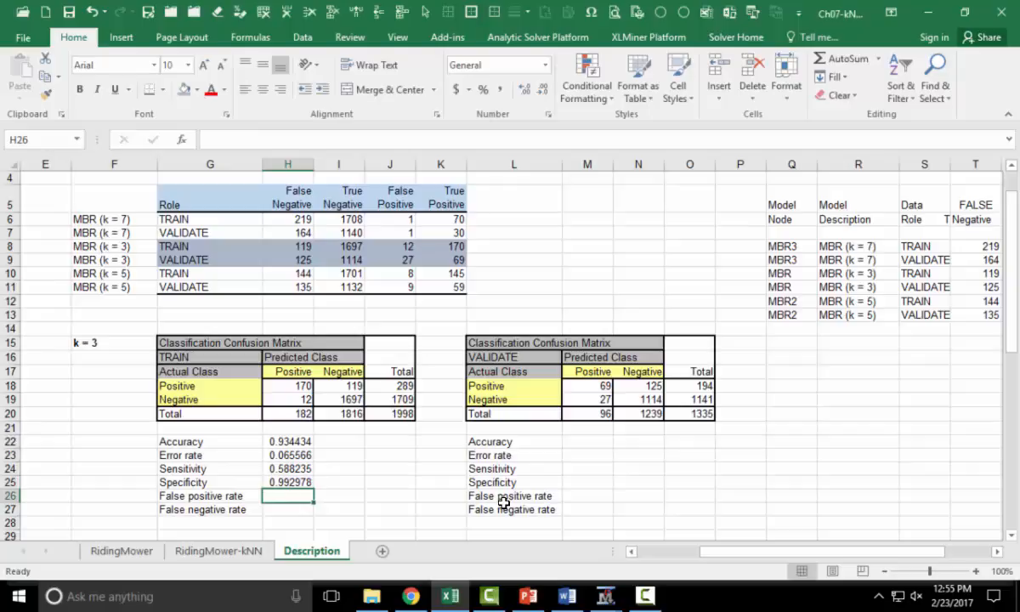
- Compute the TRAIN false positive rate as =H19/H20
{"action": "type", "text": "="}
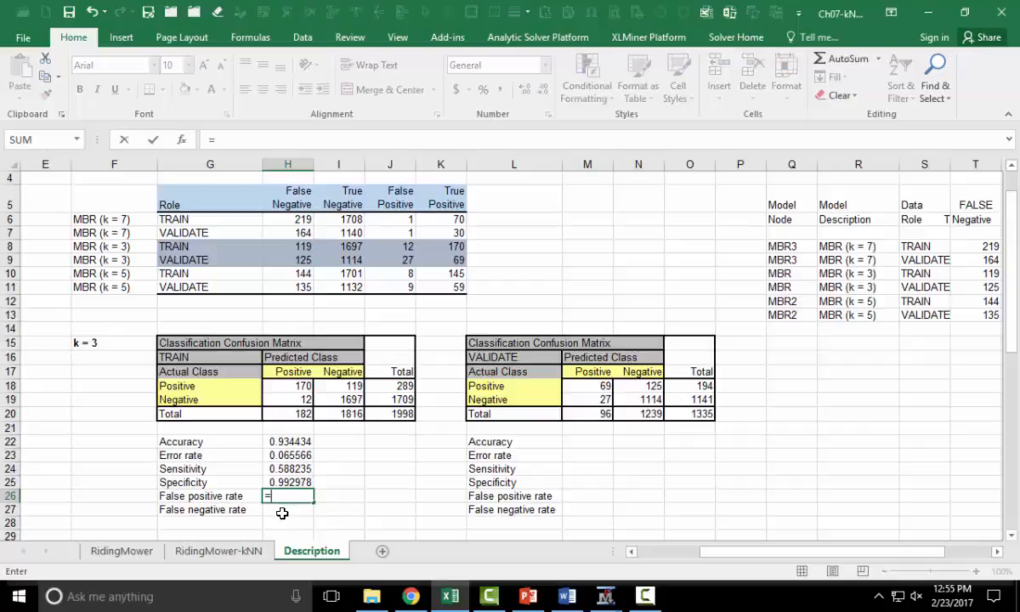
{"action": "left_click", "coordinate": [291, 398]}
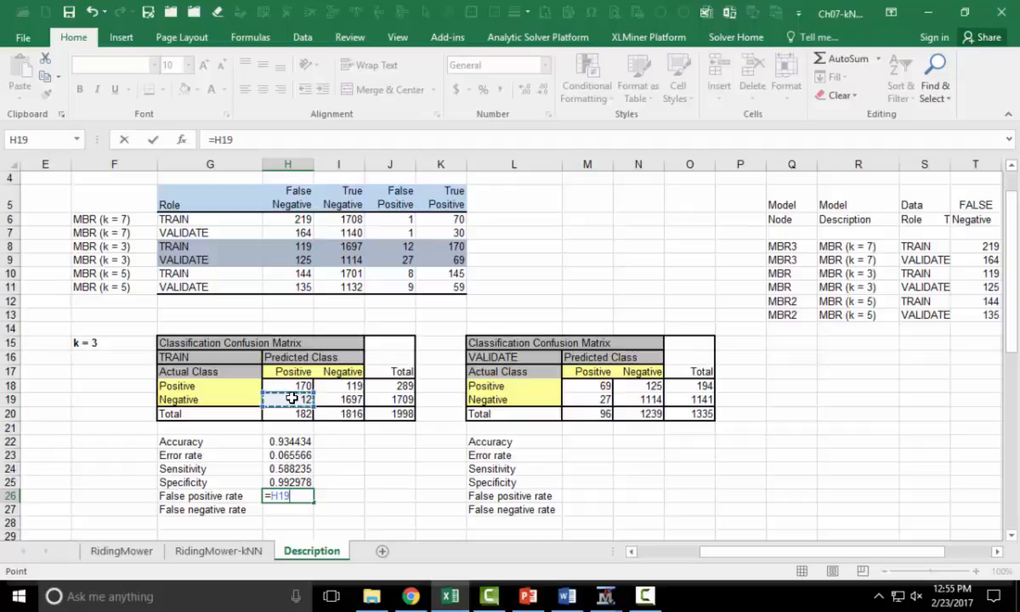
{"action": "type", "text": "/"}
{"action": "left_click", "coordinate": [296, 415]}
{"action": "key", "text": "Return"}
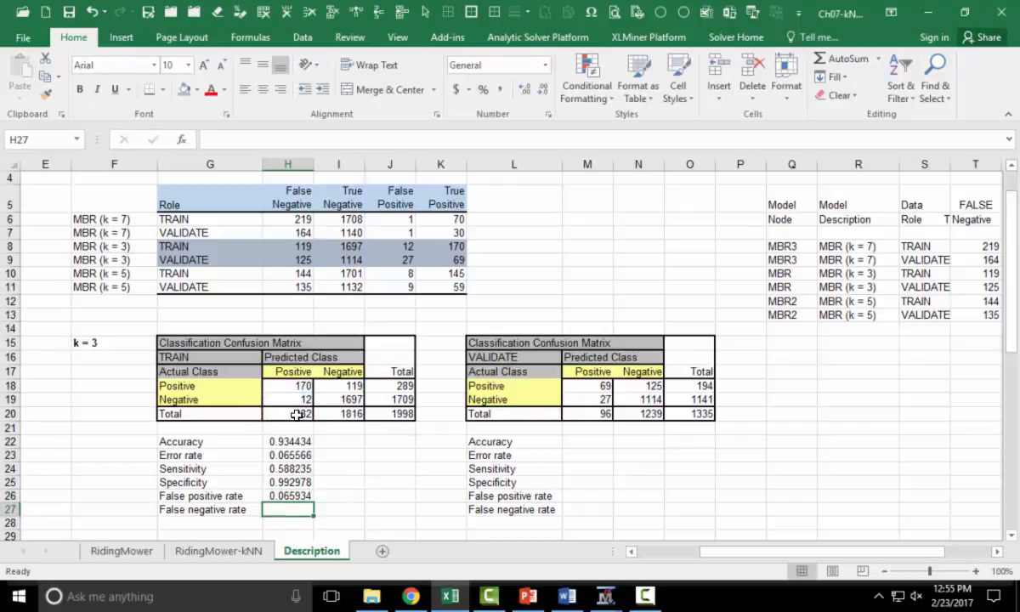
- Compute the TRAIN false negative rate as =I18/I20
{"action": "type", "text": "="}
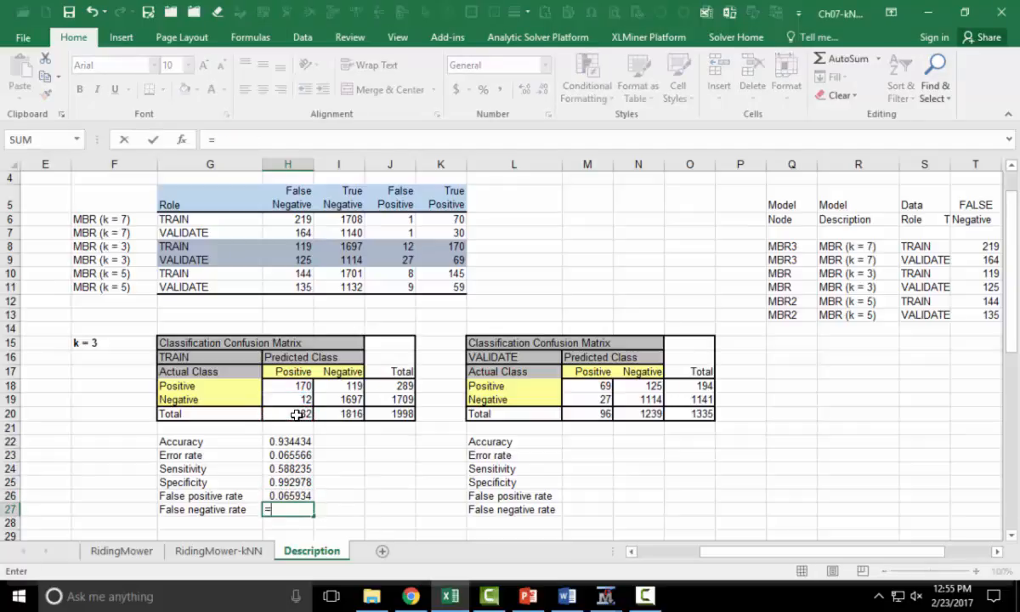
{"action": "left_click", "coordinate": [344, 386]}
{"action": "type", "text": "/"}
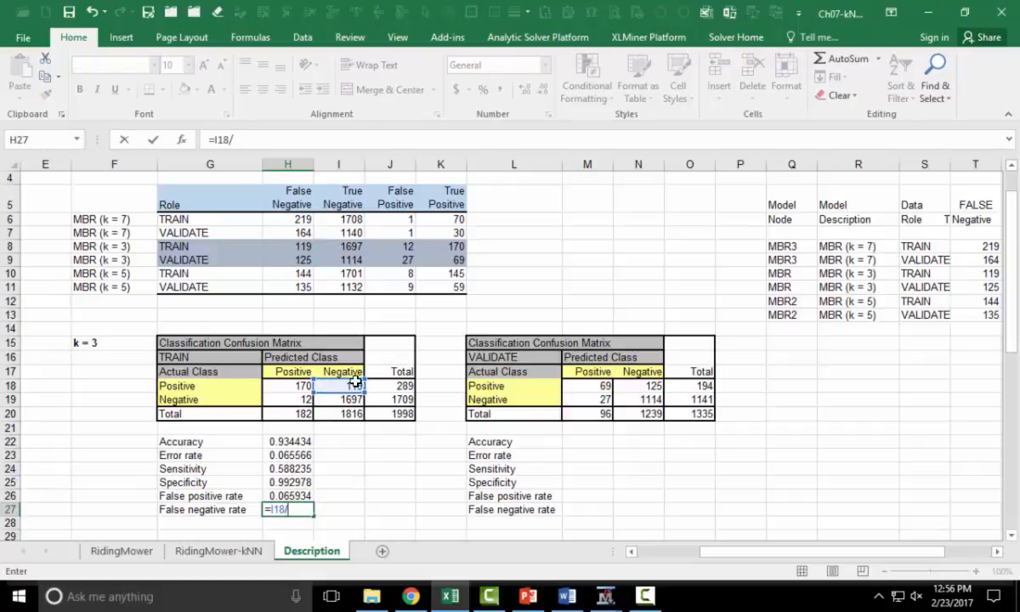
{"action": "left_click", "coordinate": [340, 414]}
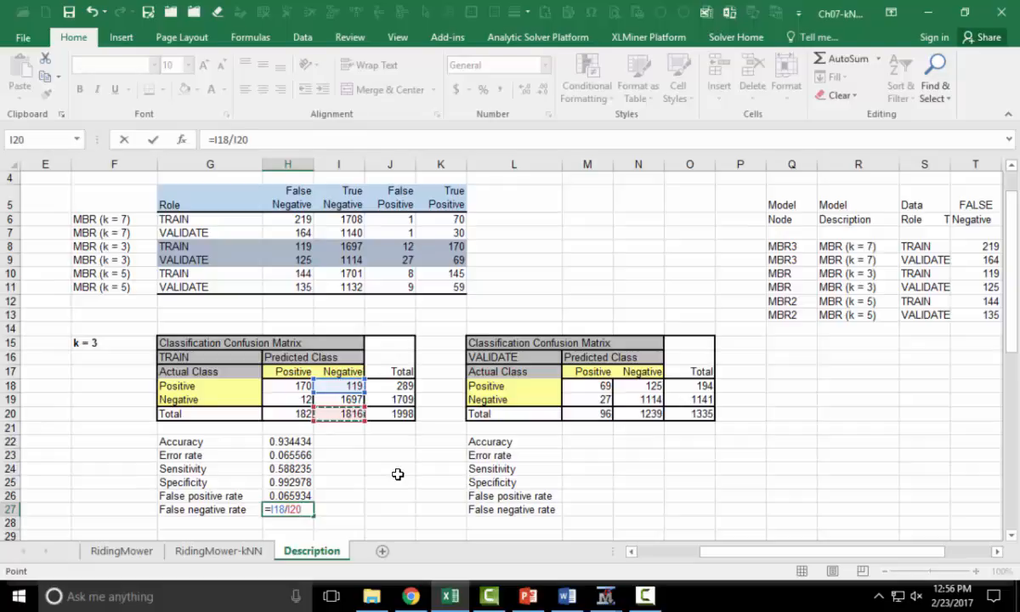
{"action": "key", "text": "Return"}
- Format the six TRAIN metric cells as percentages with one decimal place
{"action": "left_click_drag", "start_coordinate": [287, 441], "coordinate": [288, 509]}
{"action": "left_click", "coordinate": [483, 90]}
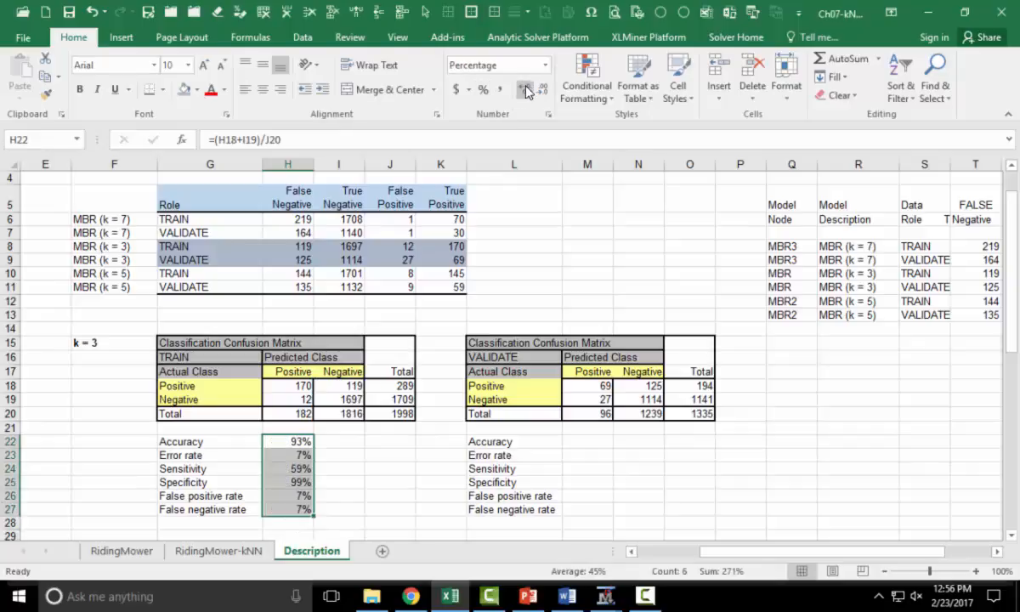
{"action": "left_click", "coordinate": [524, 90]}
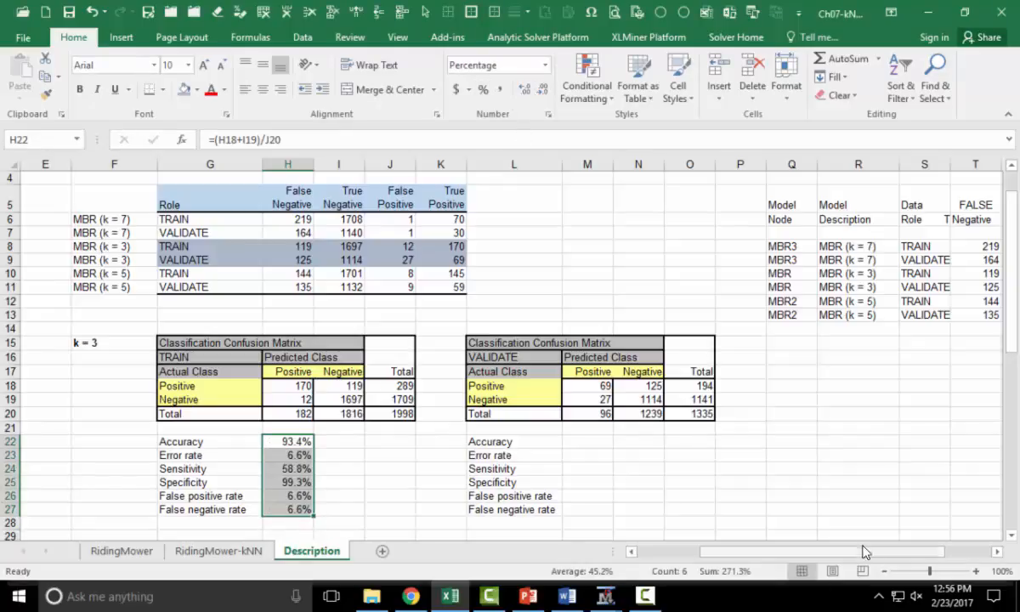
- Copy the TRAIN metric formulas into the matching VALIDATE metric cells
{"action": "key", "text": "ctrl+c"}
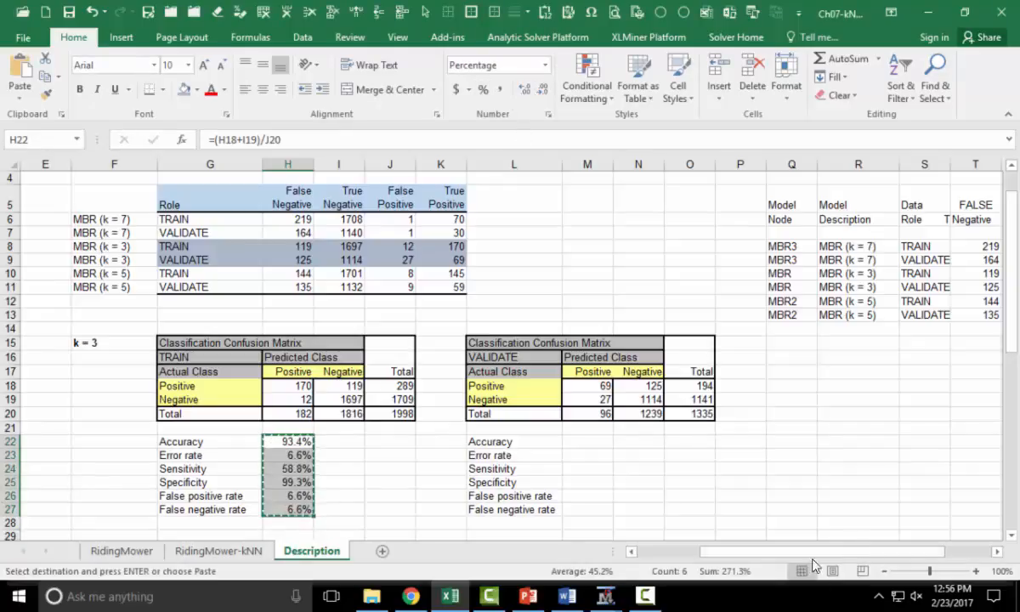
{"action": "left_click", "coordinate": [600, 443]}
{"action": "key", "text": "ctrl+v"}
{"action": "left_click", "coordinate": [718, 483]}
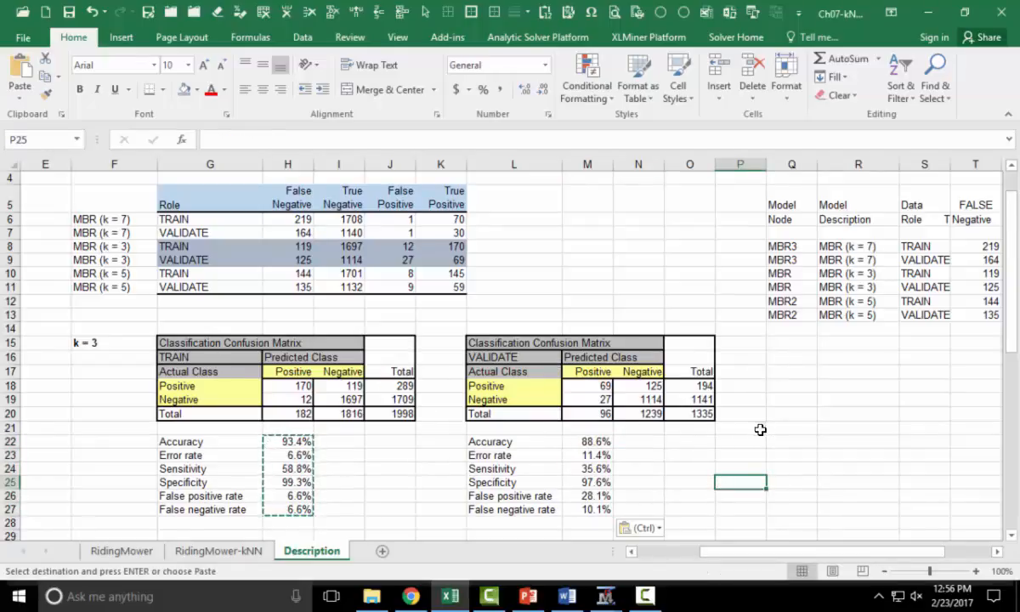
{"action": "left_click", "coordinate": [725, 430]}
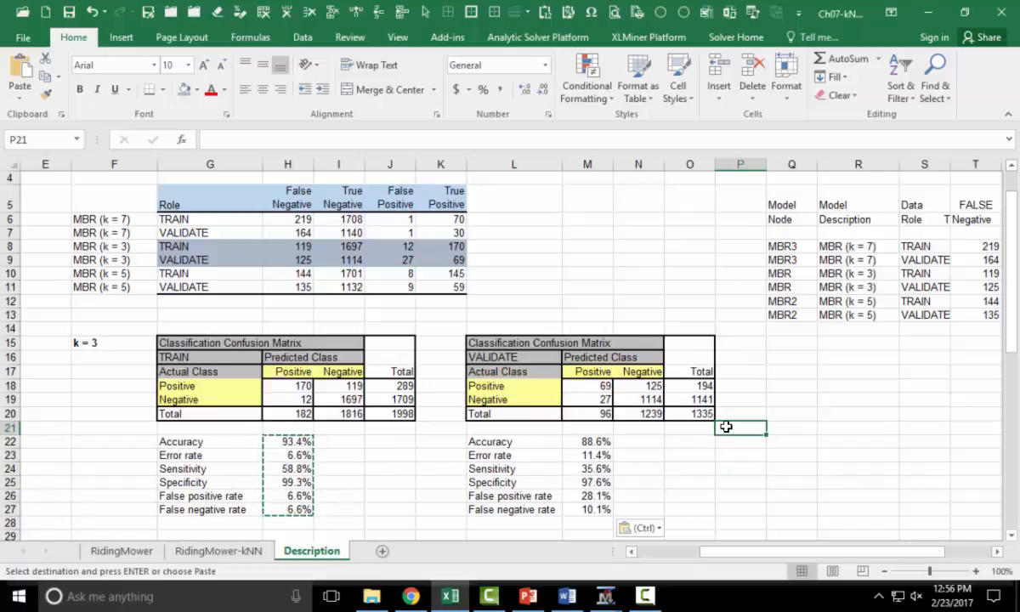
{"action": "scroll", "coordinate": [725, 430], "scroll_direction": "down", "scroll_amount": 1}
{"action": "scroll", "coordinate": [725, 424], "scroll_direction": "down", "scroll_amount": 1}
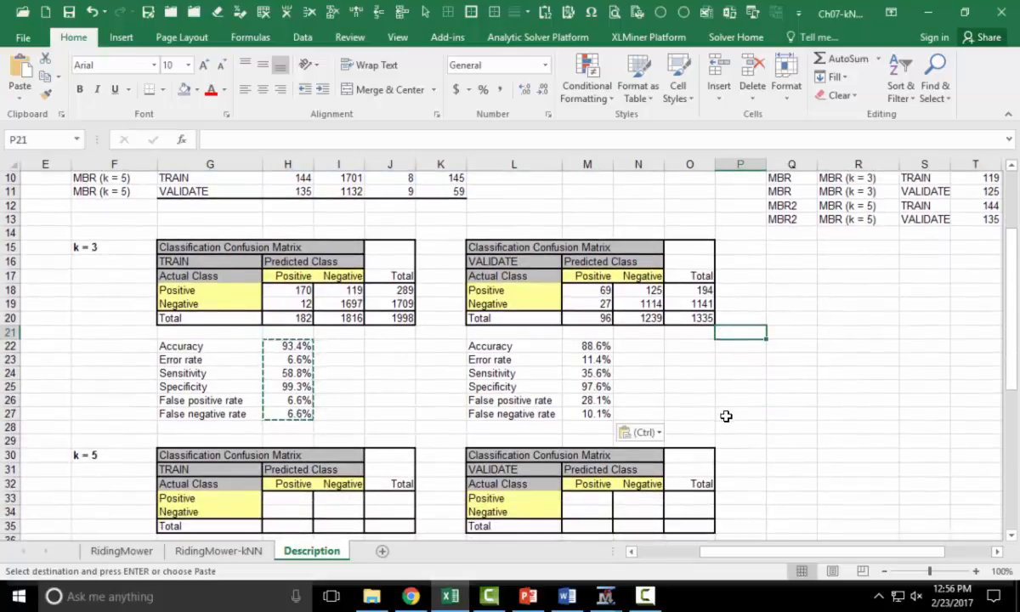
- Open the completed Ch07 kNN workbook from the Ch07 folder and switch to its Description sheet
{"action": "scroll", "coordinate": [725, 416], "scroll_direction": "down", "scroll_amount": 2}
{"action": "scroll", "coordinate": [726, 413], "scroll_direction": "down", "scroll_amount": 6}
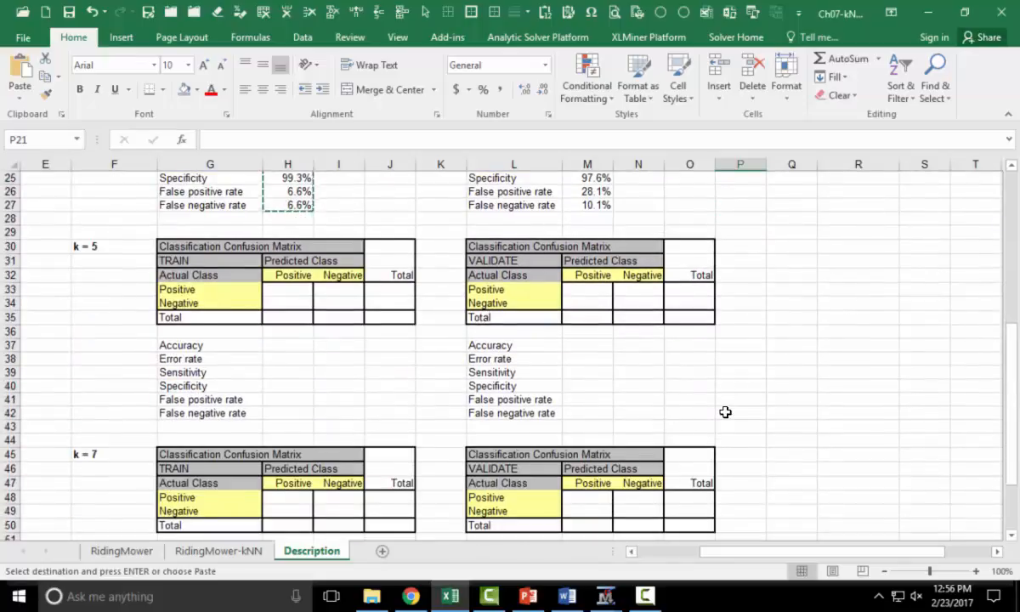
{"action": "scroll", "coordinate": [723, 406], "scroll_direction": "up", "scroll_amount": 7}
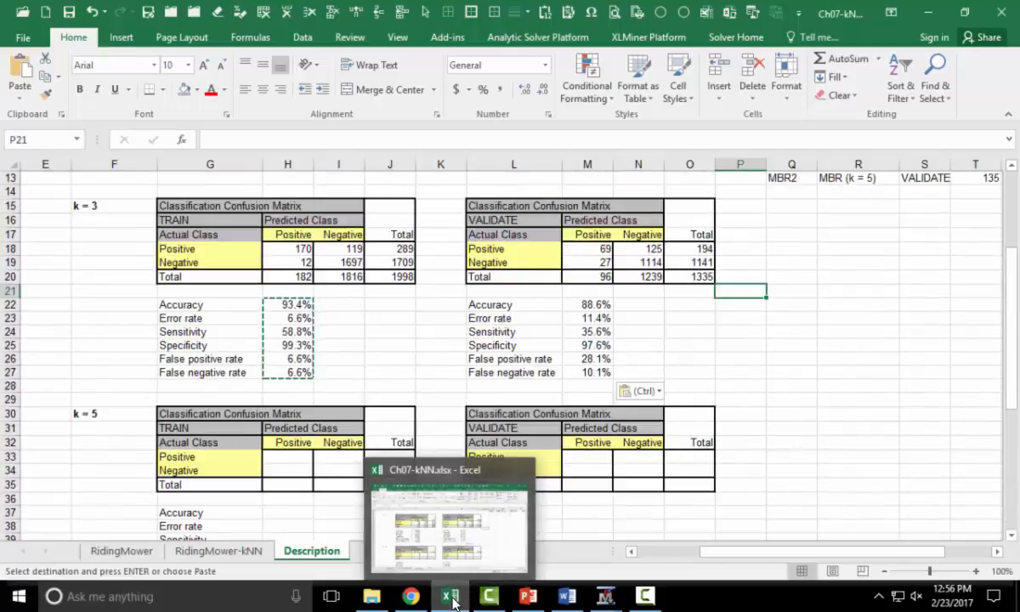
{"action": "left_click", "coordinate": [24, 12]}
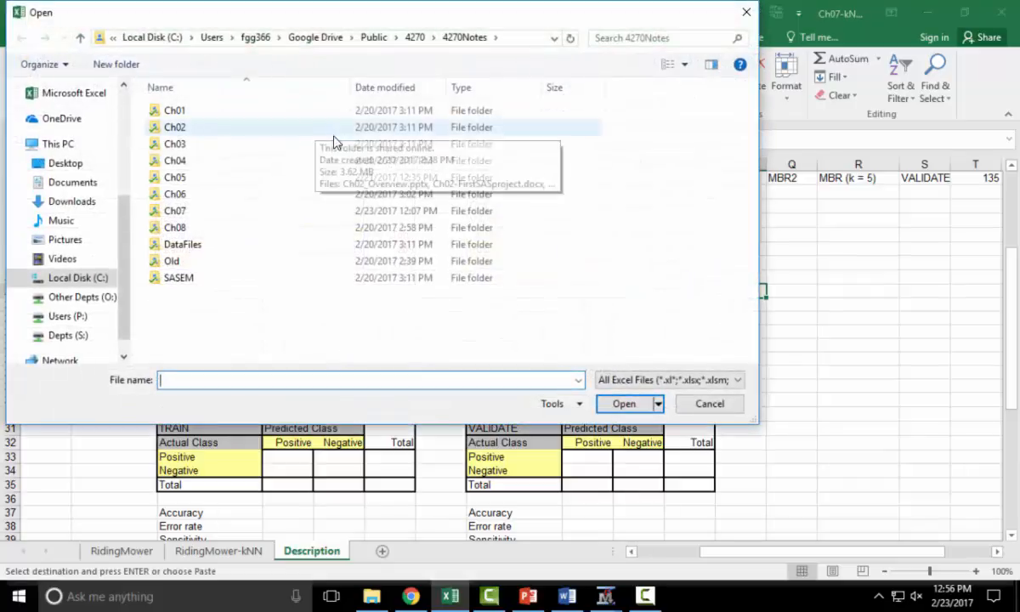
{"action": "double_click", "coordinate": [214, 208]}
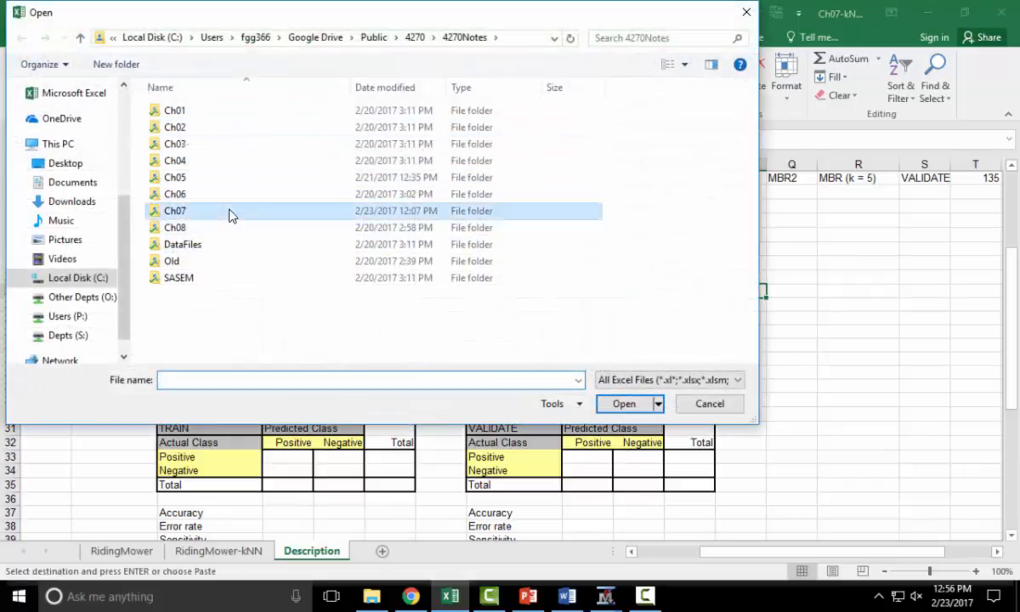
{"action": "double_click", "coordinate": [214, 144]}
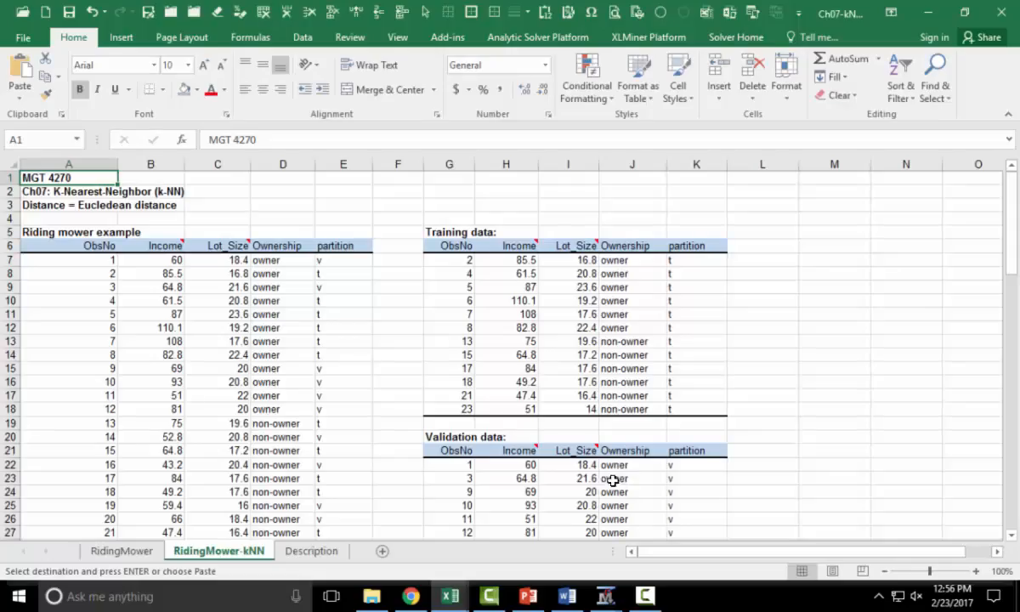
{"action": "left_click", "coordinate": [327, 552]}
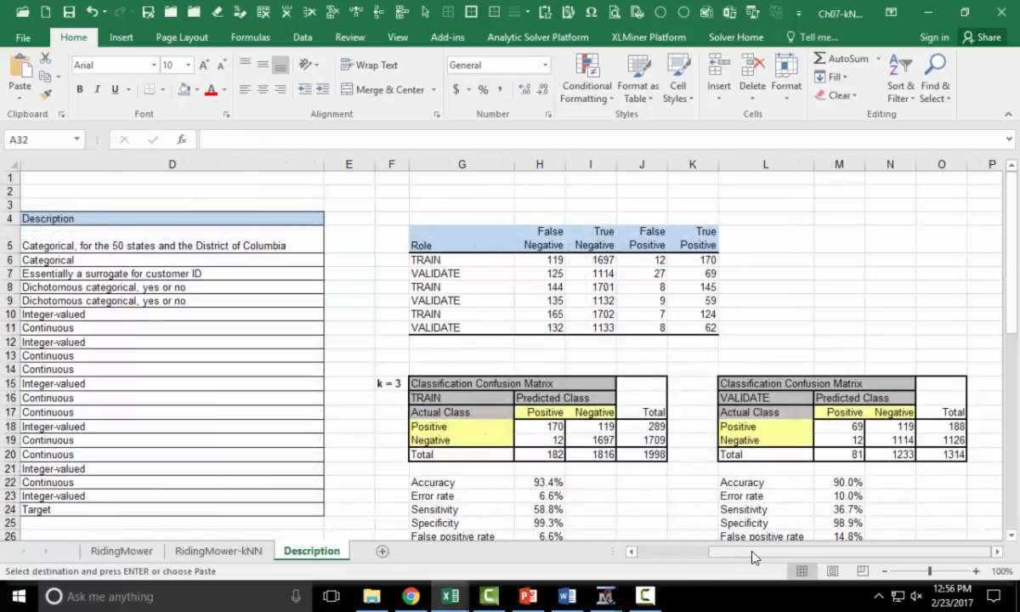
- Review the completed k = 3, 5 and 7 confusion matrices and performance metrics for TRAIN and VALIDATE
{"action": "scroll", "coordinate": [765, 433], "scroll_direction": "down", "scroll_amount": 1}
{"action": "scroll", "coordinate": [793, 449], "scroll_direction": "down", "scroll_amount": 1}
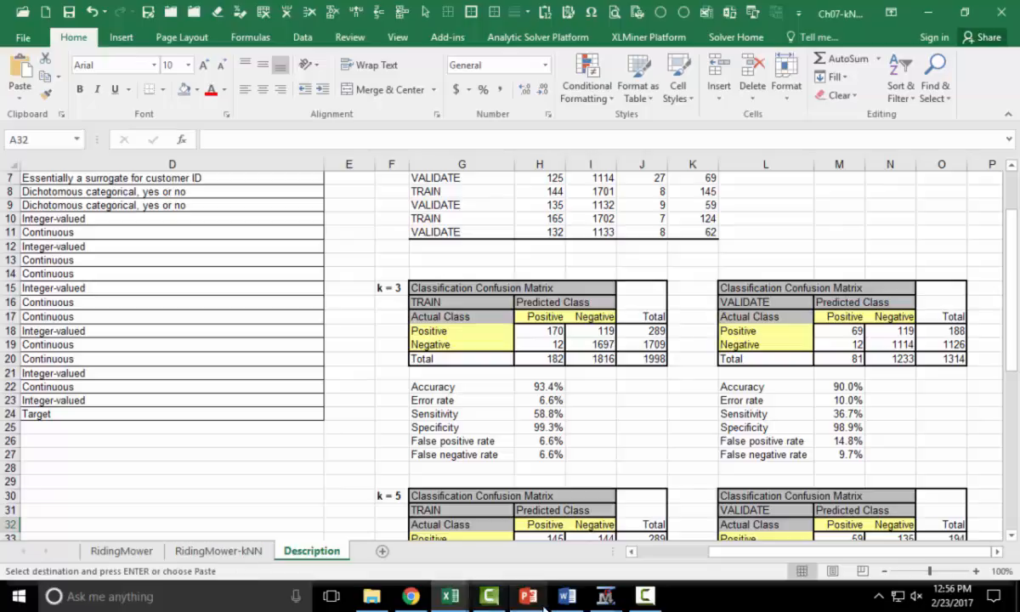
{"action": "scroll", "coordinate": [668, 272], "scroll_direction": "up", "scroll_amount": 1}
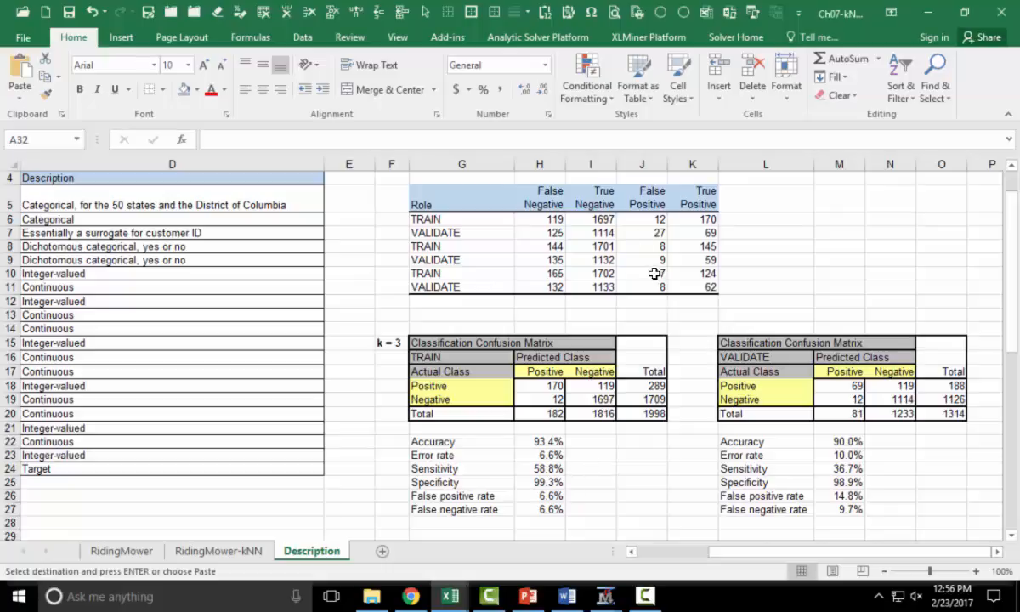
{"action": "scroll", "coordinate": [646, 400], "scroll_direction": "down", "scroll_amount": 1}
{"action": "scroll", "coordinate": [672, 413], "scroll_direction": "down", "scroll_amount": 4}
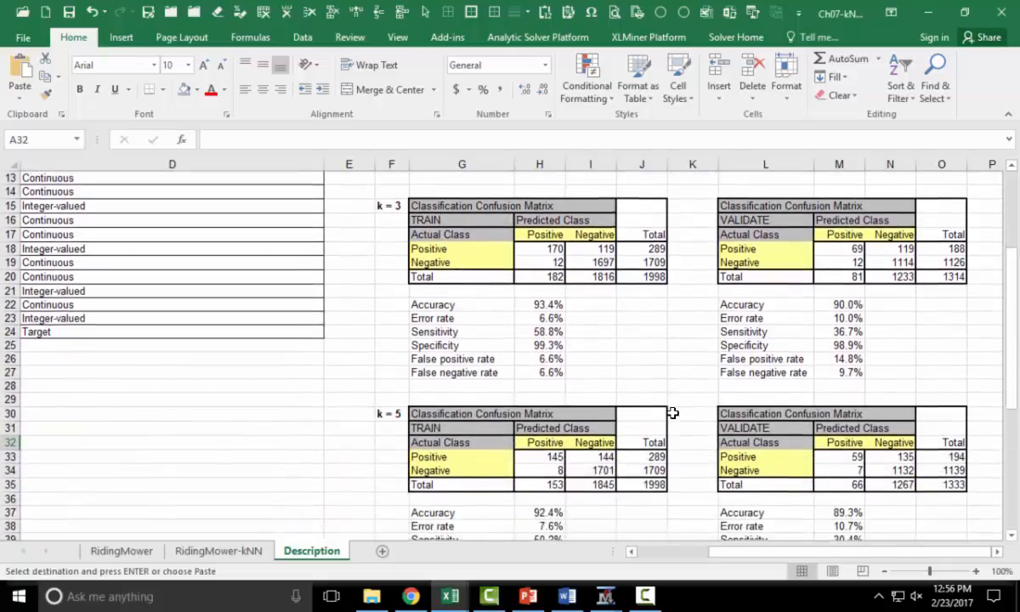
{"action": "scroll", "coordinate": [672, 413], "scroll_direction": "down", "scroll_amount": 3}
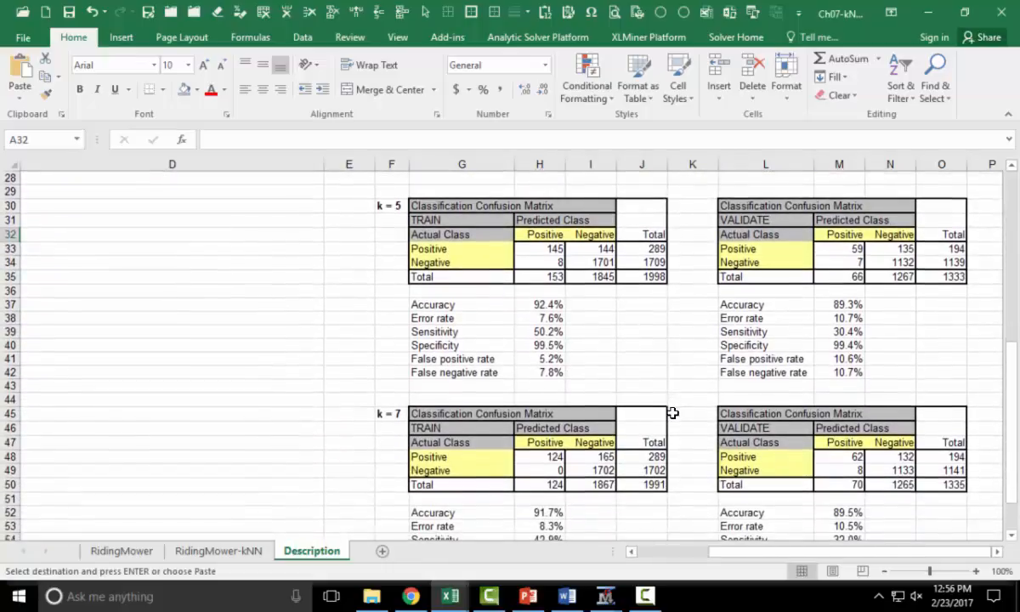
{"action": "scroll", "coordinate": [672, 413], "scroll_direction": "up", "scroll_amount": 3}
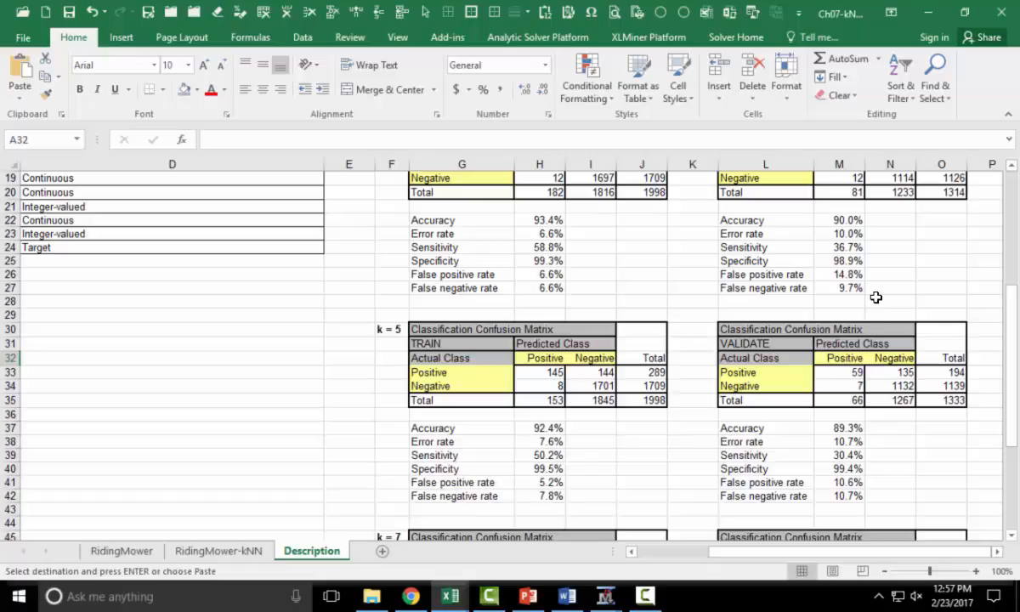
{"action": "left_click", "coordinate": [755, 223]}
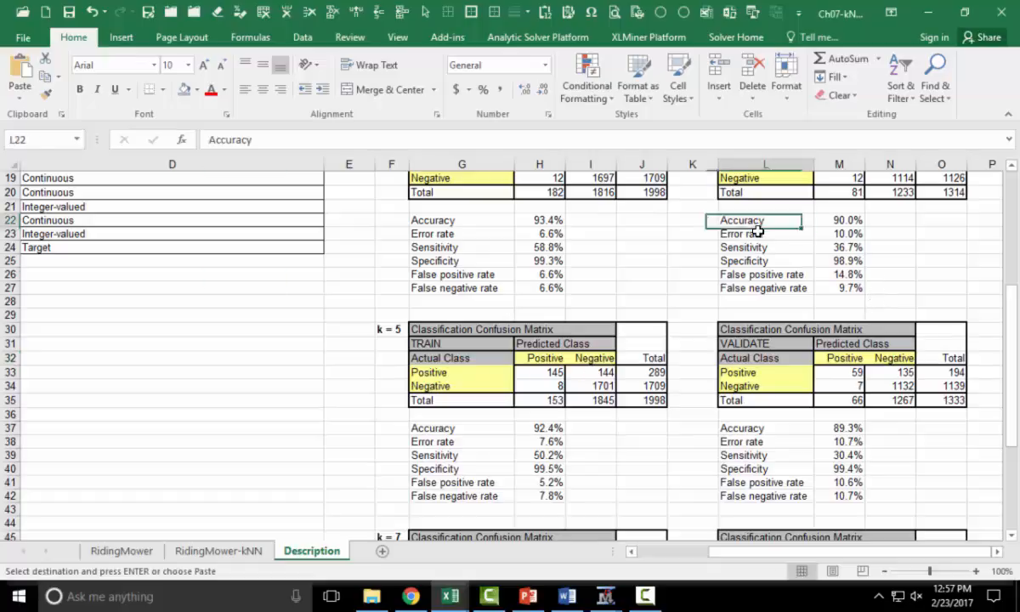
{"action": "type", "text": "Accuracy Error rate"}
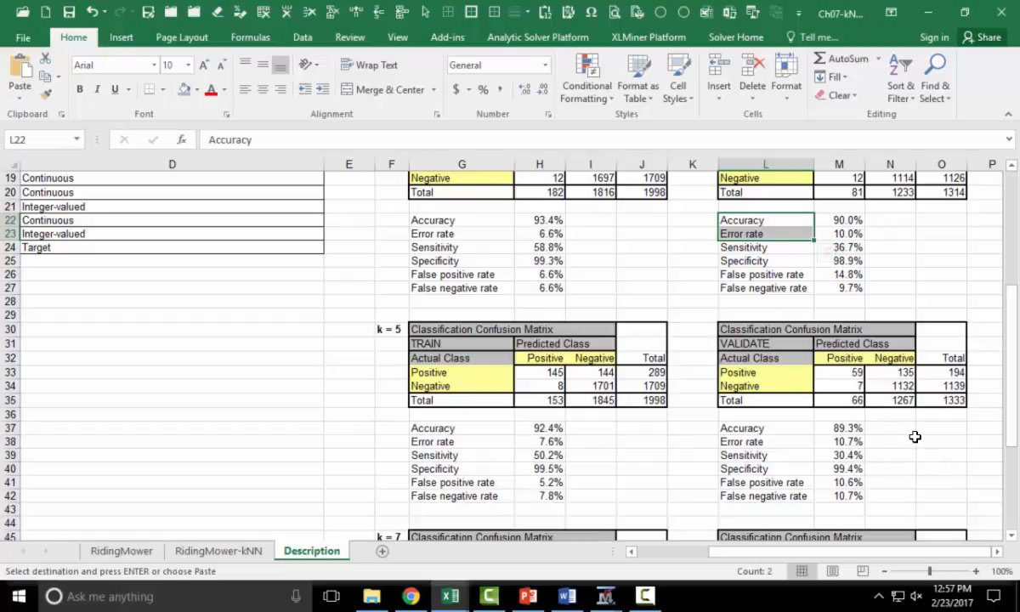
{"action": "scroll", "coordinate": [914, 436], "scroll_direction": "down", "scroll_amount": 4}
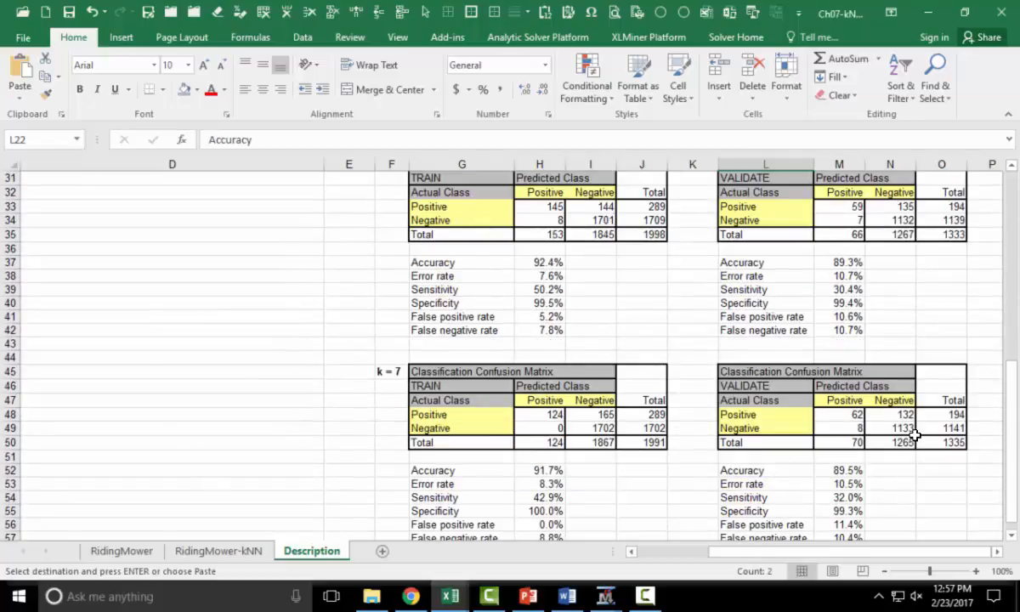
{"action": "scroll", "coordinate": [915, 436], "scroll_direction": "up", "scroll_amount": 3}
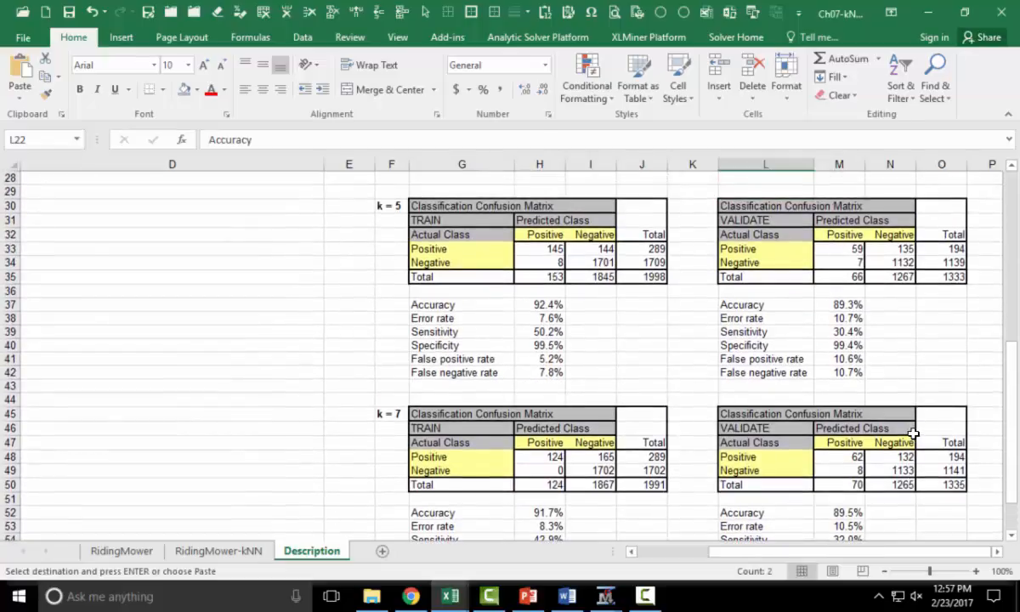
{"action": "scroll", "coordinate": [912, 431], "scroll_direction": "up", "scroll_amount": 4}
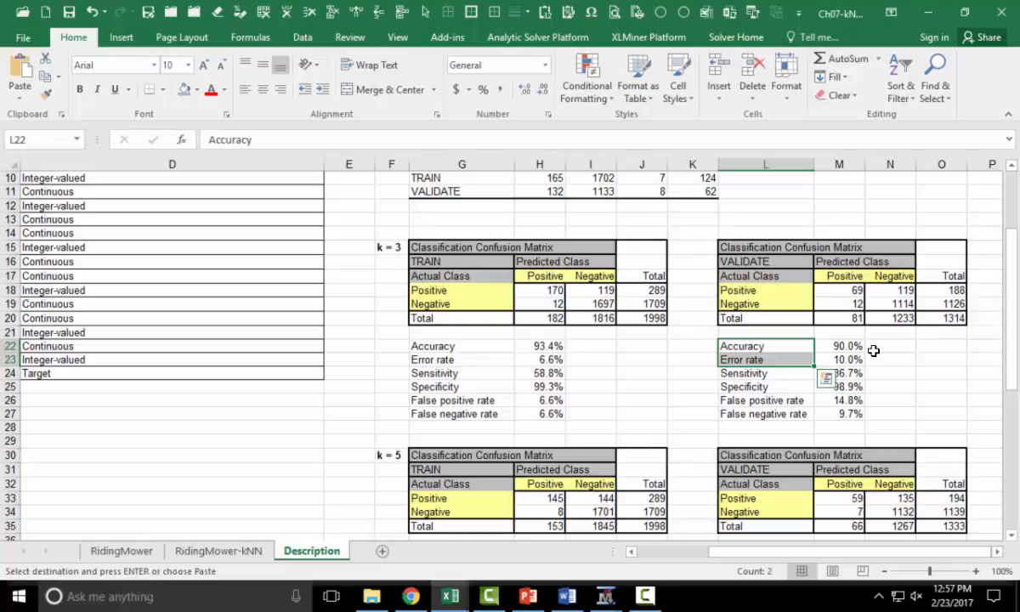
- Inspect the VALIDATE sensitivity and specificity formulas for k = 3, 5 and 7 in the completed workbook
{"action": "left_click", "coordinate": [918, 378]}
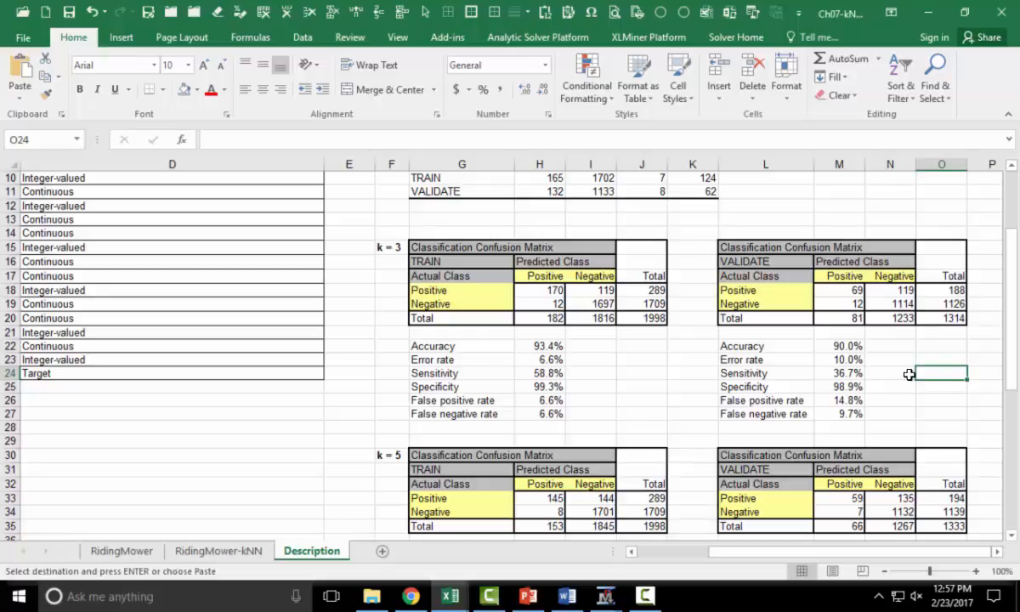
{"action": "left_click", "coordinate": [837, 375]}
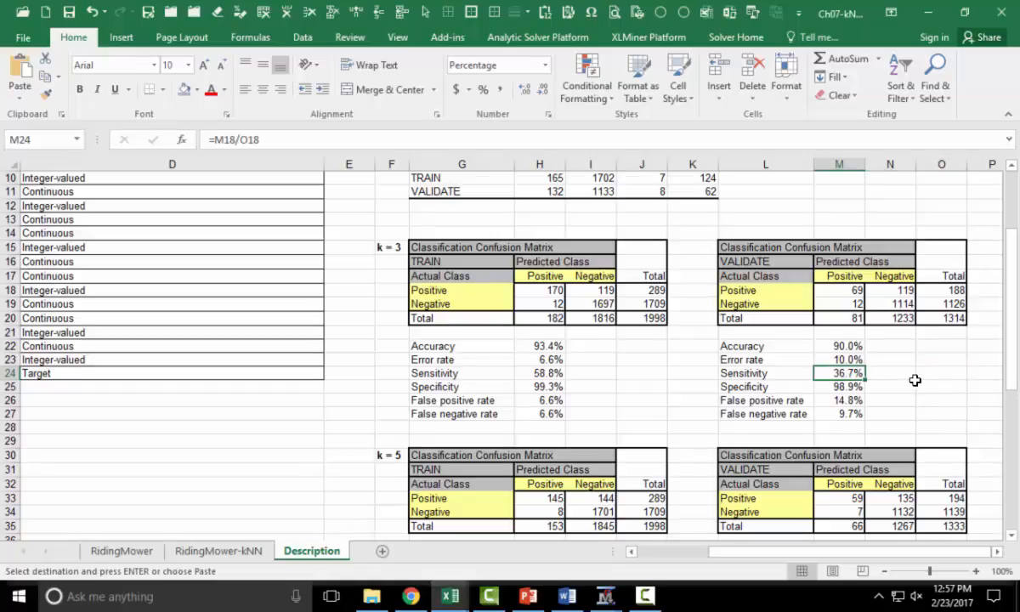
{"action": "scroll", "coordinate": [914, 380], "scroll_direction": "down", "scroll_amount": 3}
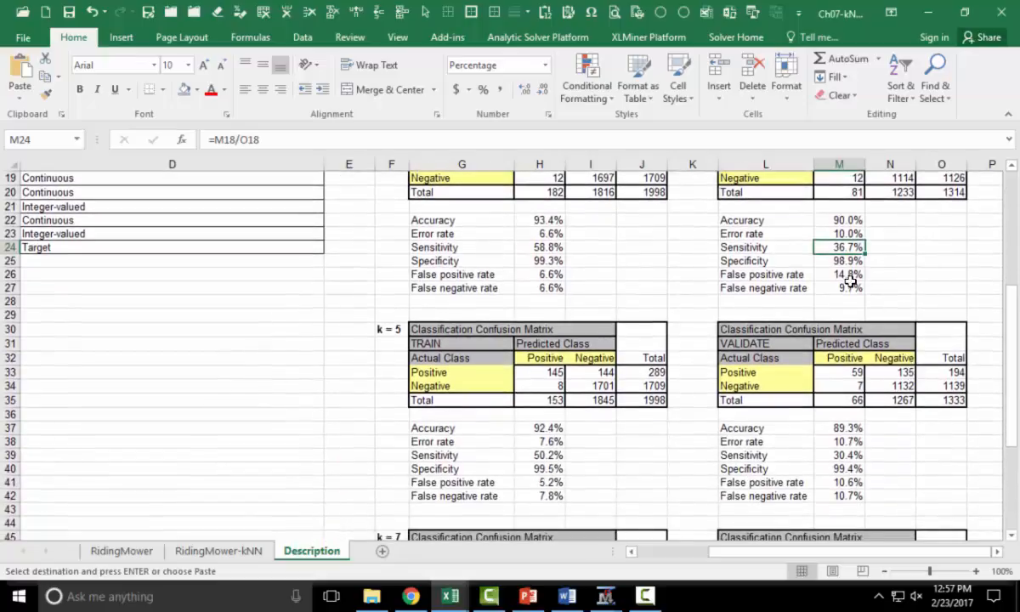
{"action": "left_click", "coordinate": [846, 454]}
{"action": "scroll", "coordinate": [922, 463], "scroll_direction": "down", "scroll_amount": 2}
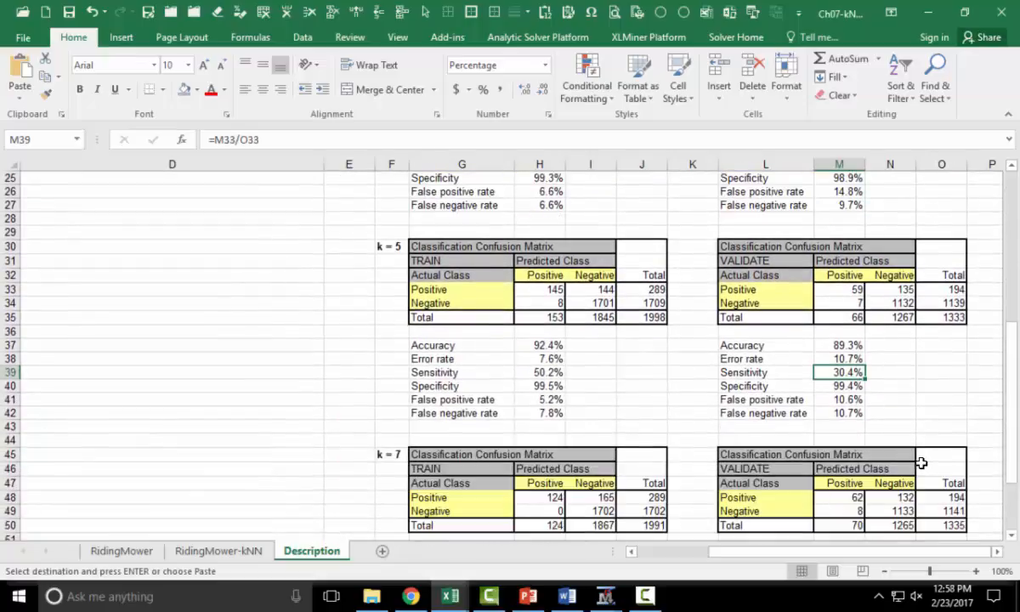
{"action": "scroll", "coordinate": [922, 463], "scroll_direction": "down", "scroll_amount": 3}
{"action": "left_click", "coordinate": [849, 452]}
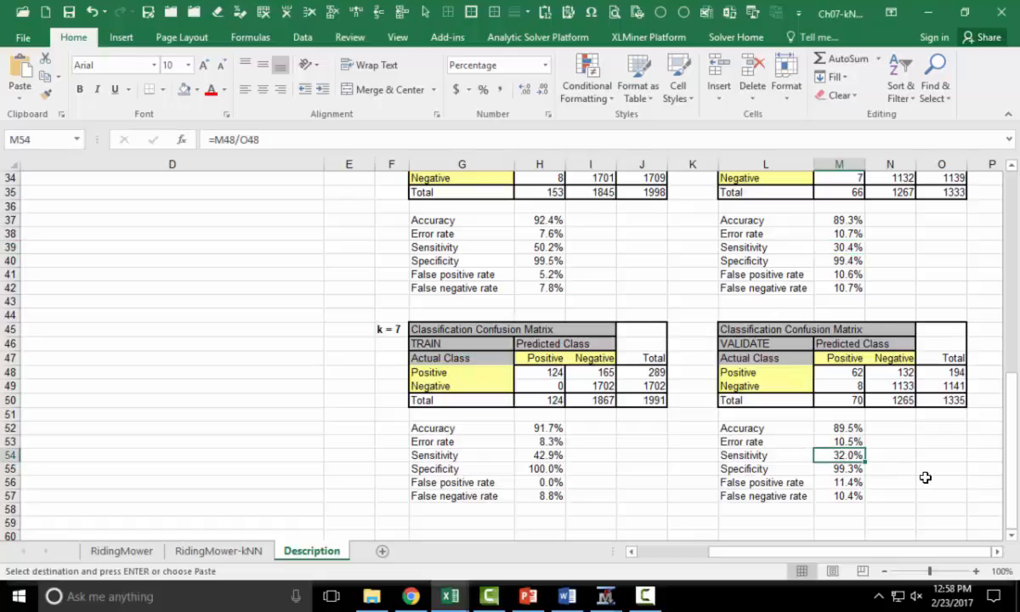
{"action": "scroll", "coordinate": [926, 474], "scroll_direction": "up", "scroll_amount": 6}
{"action": "left_click", "coordinate": [847, 292]}
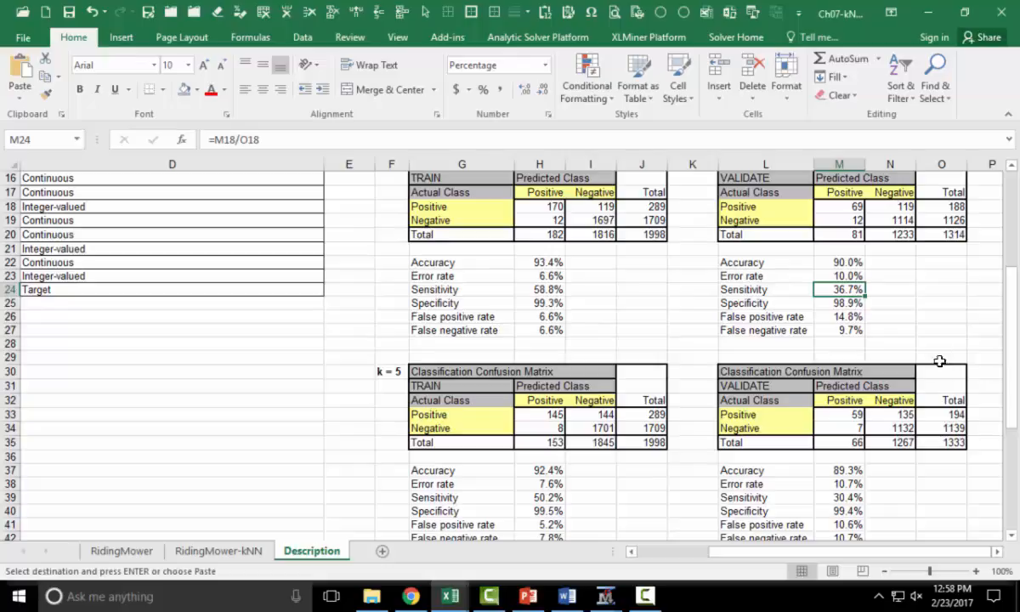
{"action": "left_click", "coordinate": [820, 301]}
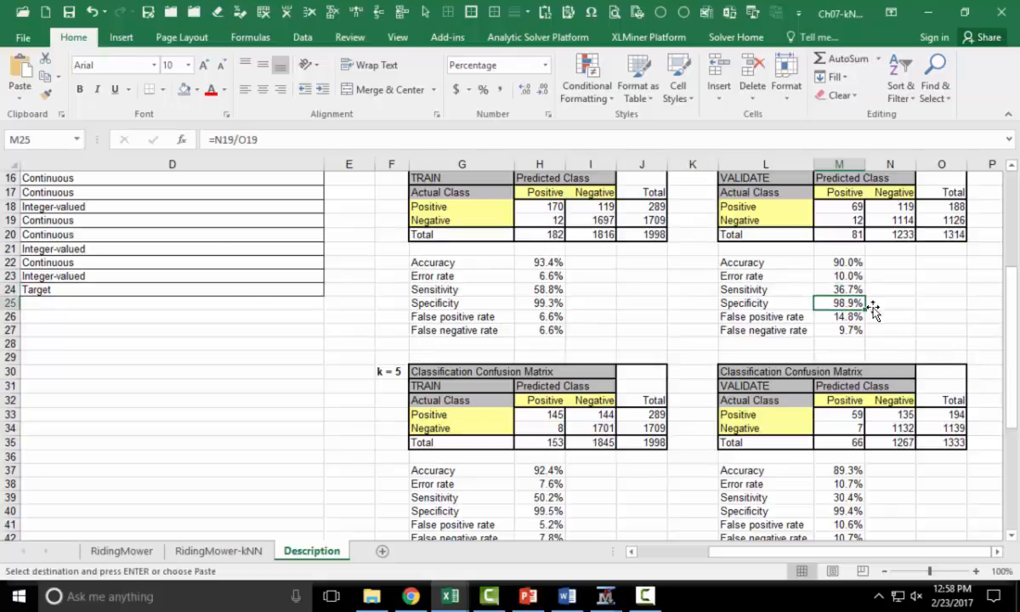
{"action": "scroll", "coordinate": [949, 351], "scroll_direction": "down", "scroll_amount": 2}
{"action": "scroll", "coordinate": [949, 350], "scroll_direction": "down", "scroll_amount": 2}
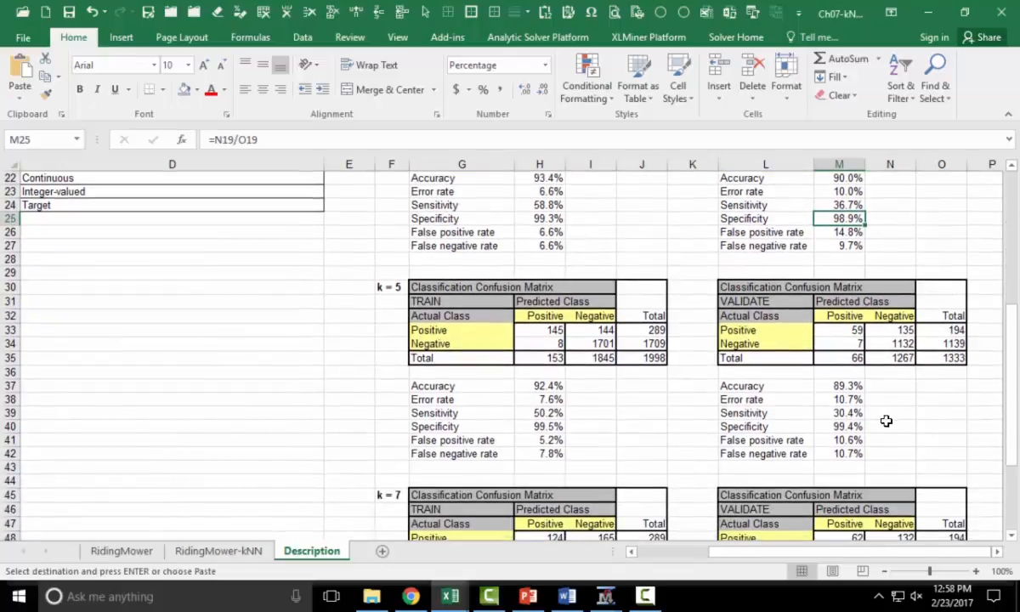
{"action": "left_click", "coordinate": [839, 426]}
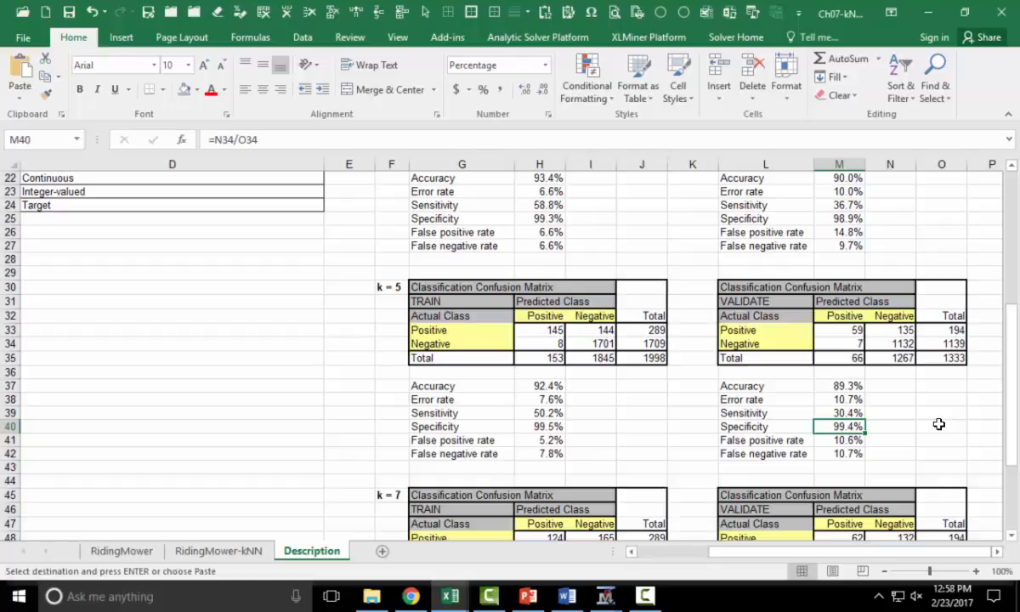
{"action": "scroll", "coordinate": [939, 423], "scroll_direction": "down", "scroll_amount": 3}
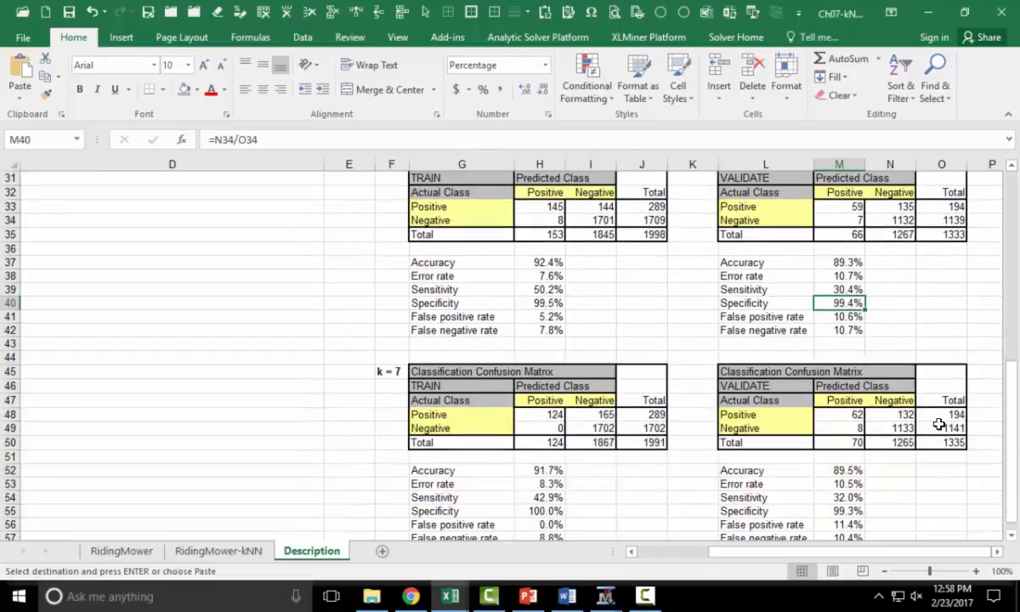
{"action": "scroll", "coordinate": [931, 418], "scroll_direction": "up", "scroll_amount": 3}
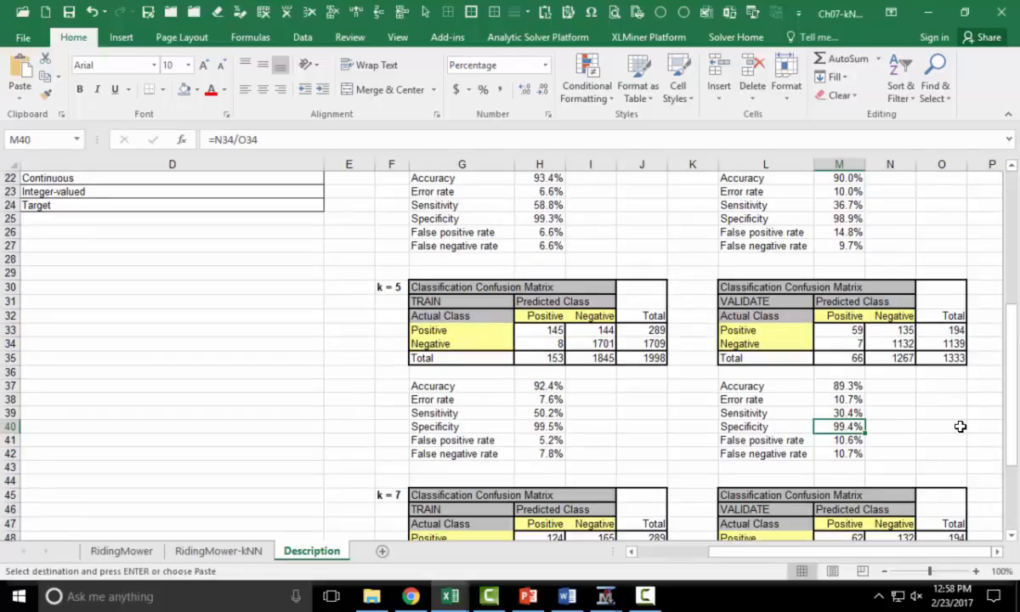
{"action": "scroll", "coordinate": [960, 426], "scroll_direction": "down", "scroll_amount": 3}
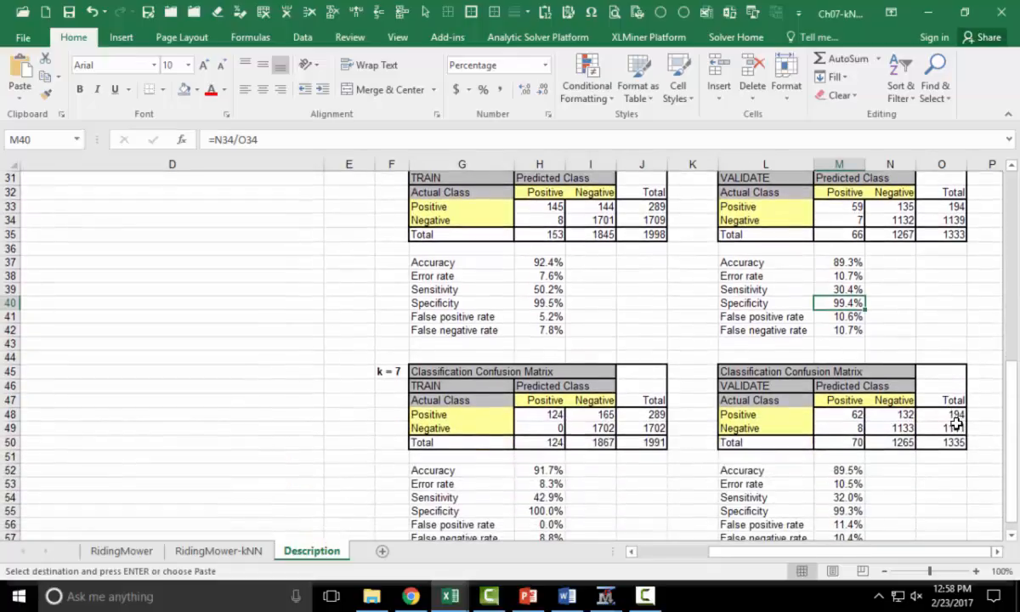
{"action": "scroll", "coordinate": [956, 423], "scroll_direction": "down", "scroll_amount": 1}
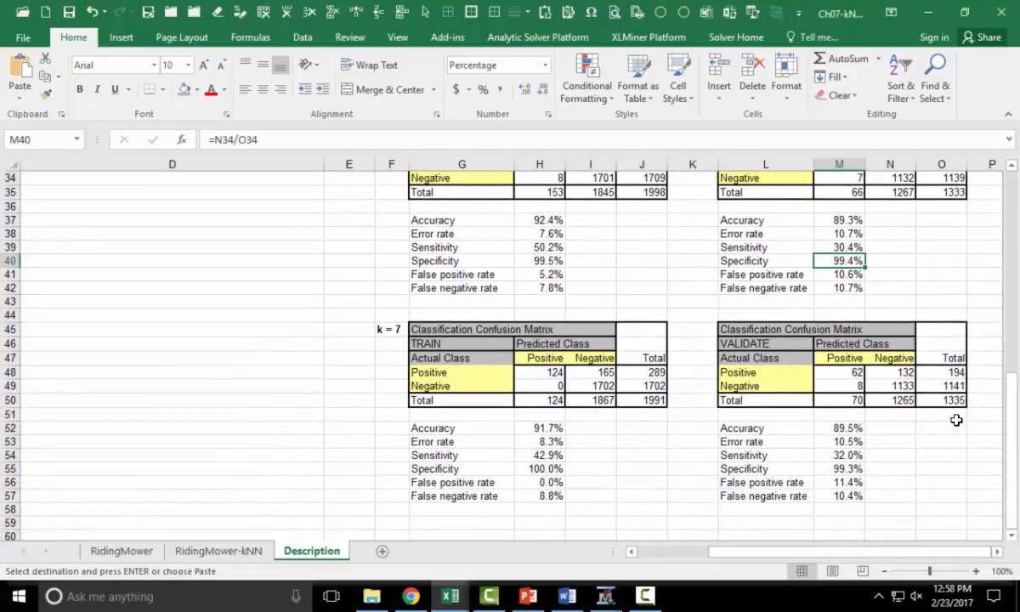